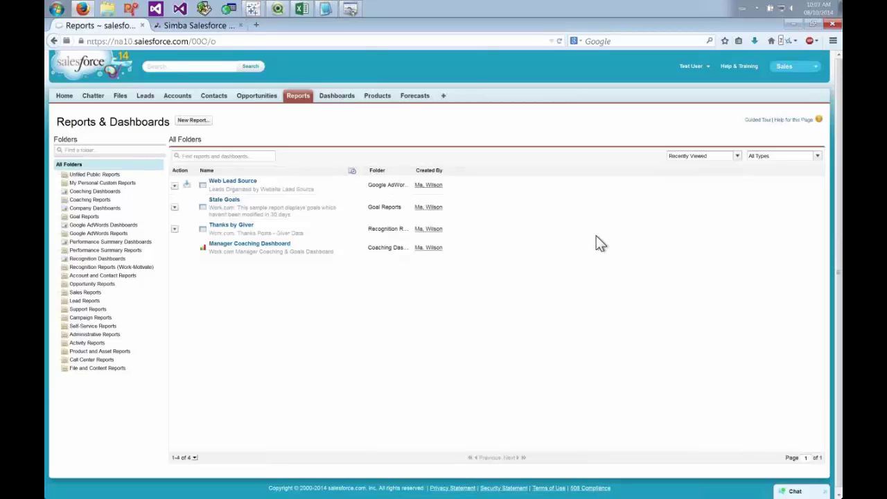
Step: Open the test user's personal setup and display the page for resetting the security token
{"action": "left_click", "coordinate": [708, 67]}
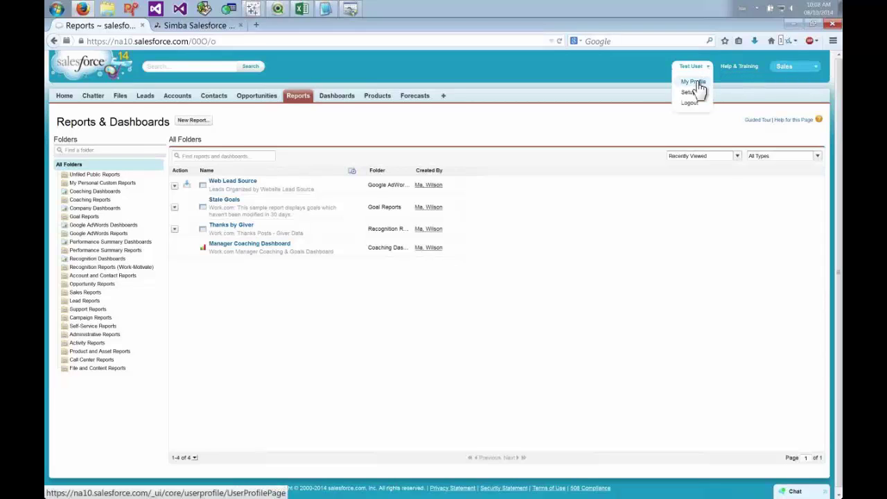
{"action": "left_click", "coordinate": [695, 82]}
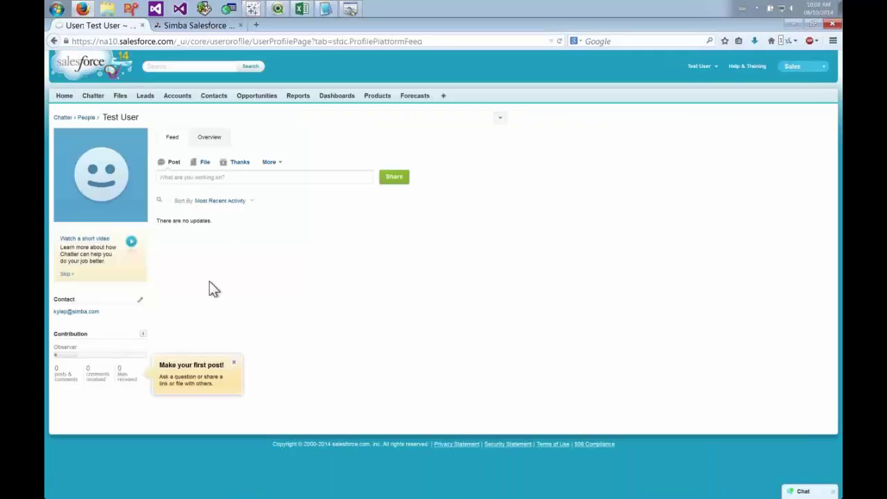
{"action": "left_click", "coordinate": [714, 70]}
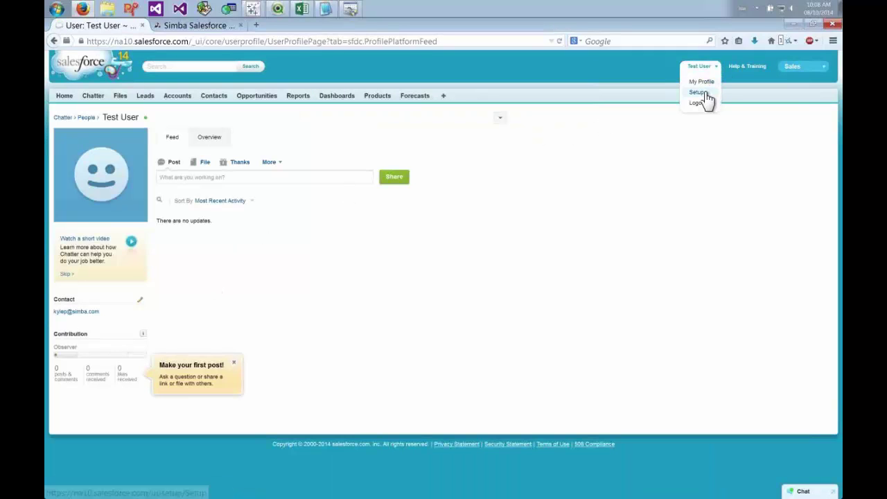
{"action": "left_click", "coordinate": [706, 93]}
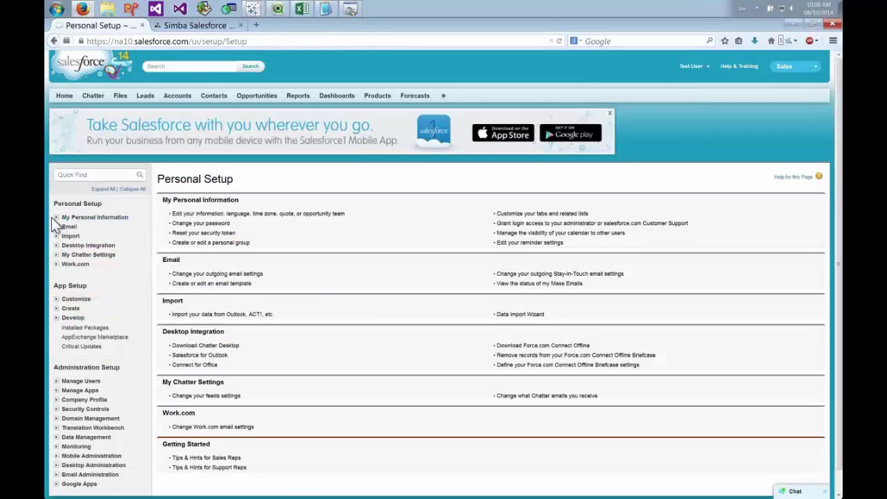
{"action": "left_click", "coordinate": [57, 217]}
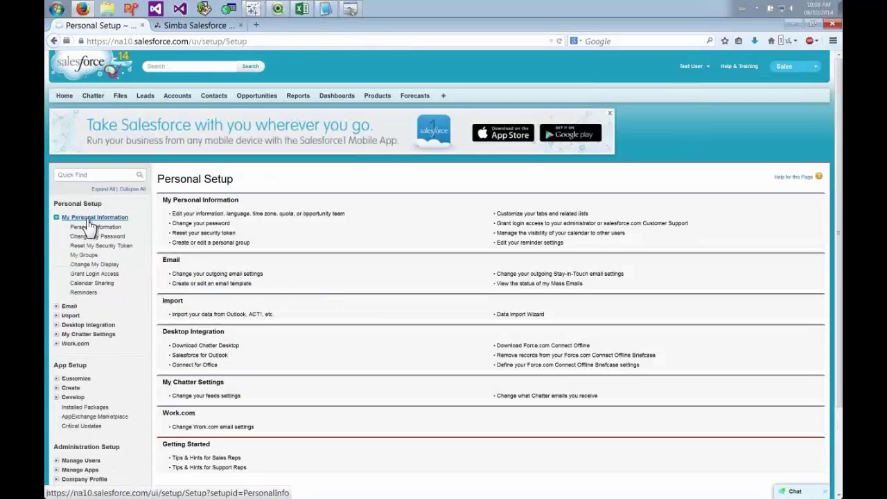
{"action": "left_click", "coordinate": [118, 247]}
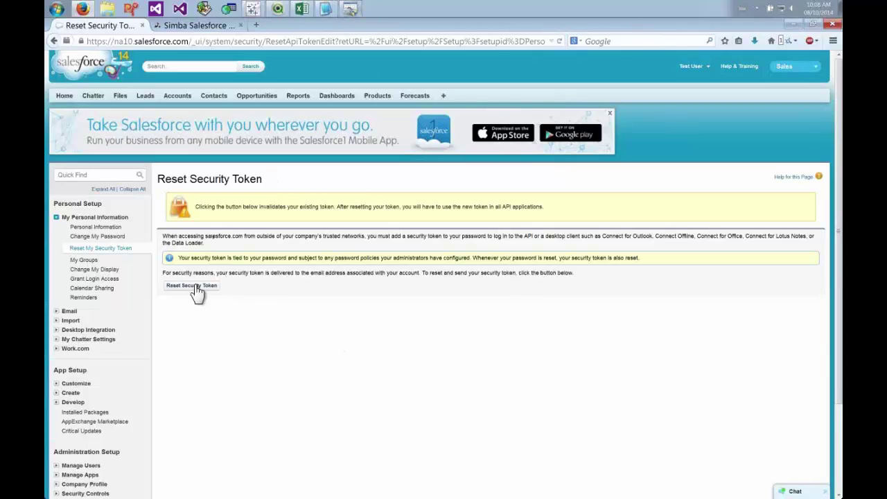
Step: Switch to the Simba Salesforce data source configuration and try to replace its password with the account password plus security token, testing the connection
{"action": "left_click", "coordinate": [350, 9]}
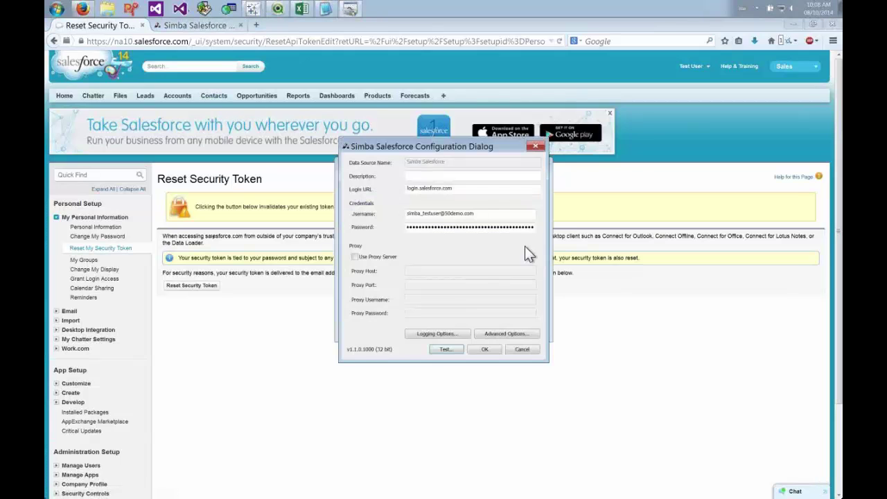
{"action": "double_click", "coordinate": [521, 229]}
{"action": "key", "text": "BackSpace"}
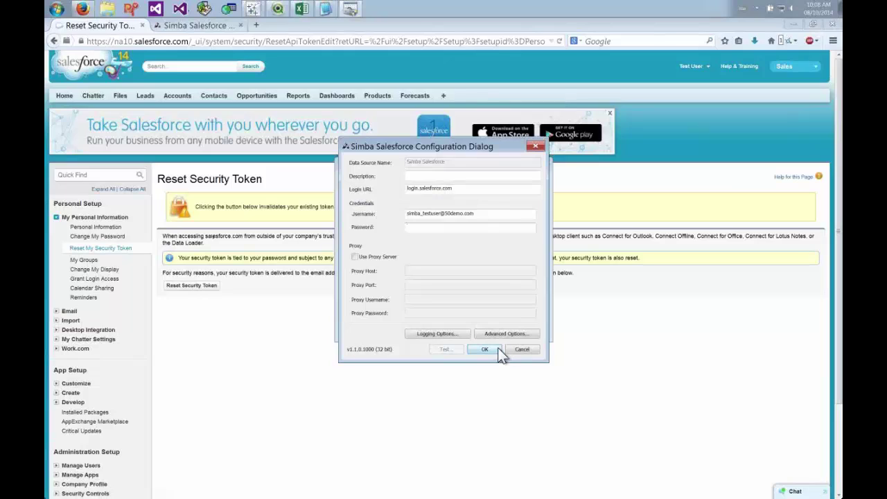
{"action": "type", "text": "•••"}
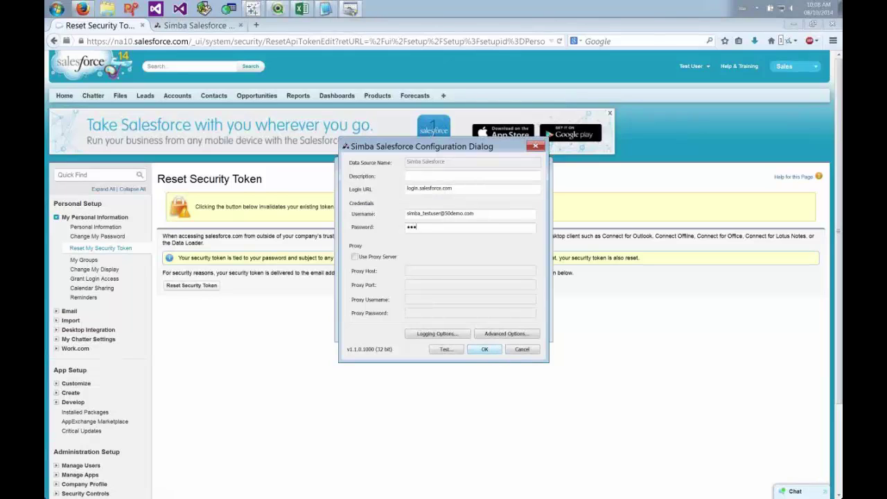
{"action": "type", "text": "•••••••"}
{"action": "key", "text": "ctrl+v"}
{"action": "left_click", "coordinate": [438, 349]}
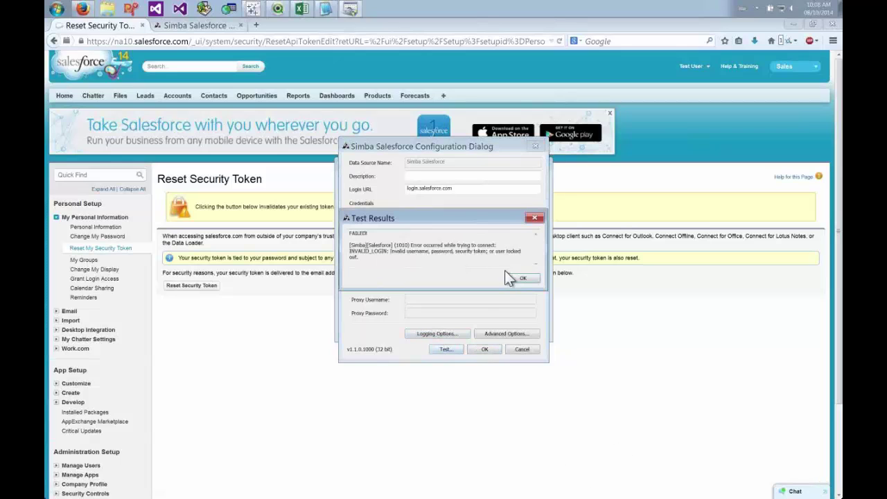
{"action": "left_click", "coordinate": [523, 278]}
{"action": "left_click", "coordinate": [522, 350]}
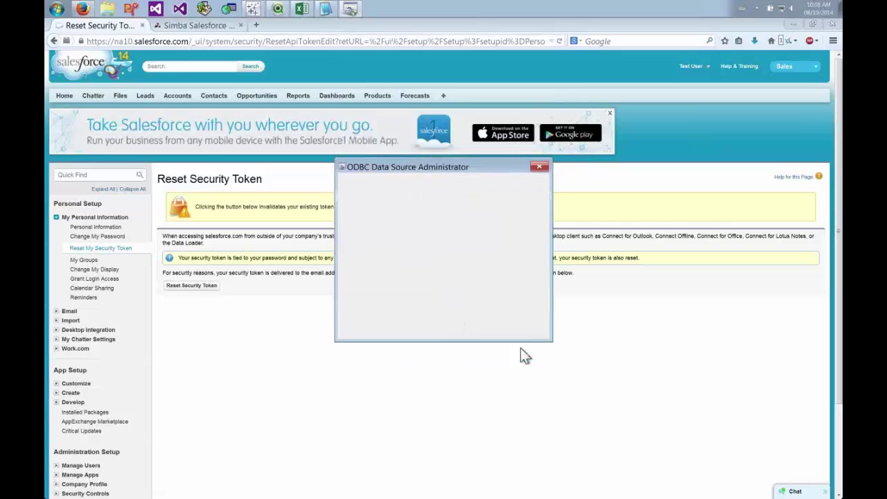
Step: Switch to Notepad2 to view the saved security token, and minimize its window
{"action": "left_click", "coordinate": [326, 8]}
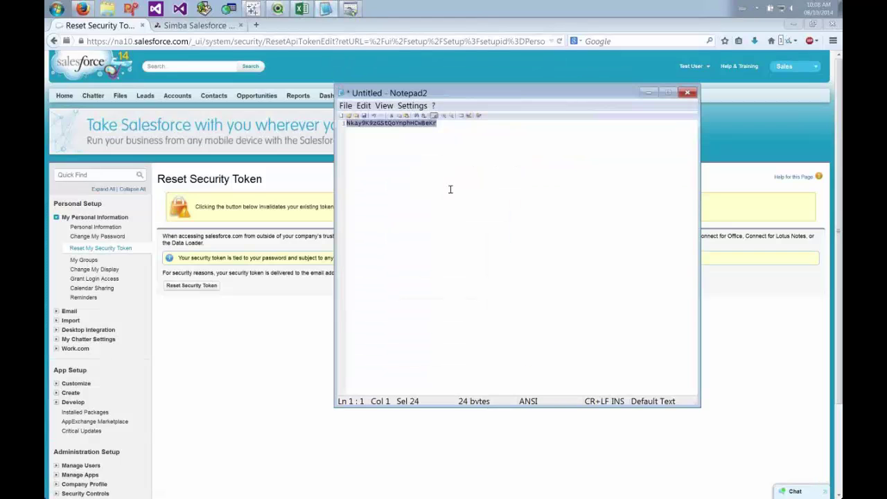
{"action": "left_click", "coordinate": [649, 93]}
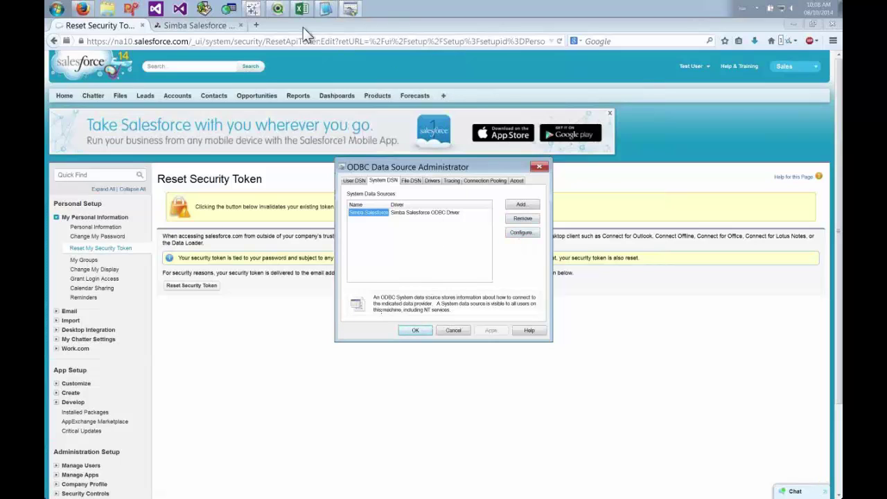
Step: Switch to Tableau and start an Other Databases (ODBC) connection using the Simba Salesforce DSN
{"action": "mouse_move", "coordinate": [254, 14]}
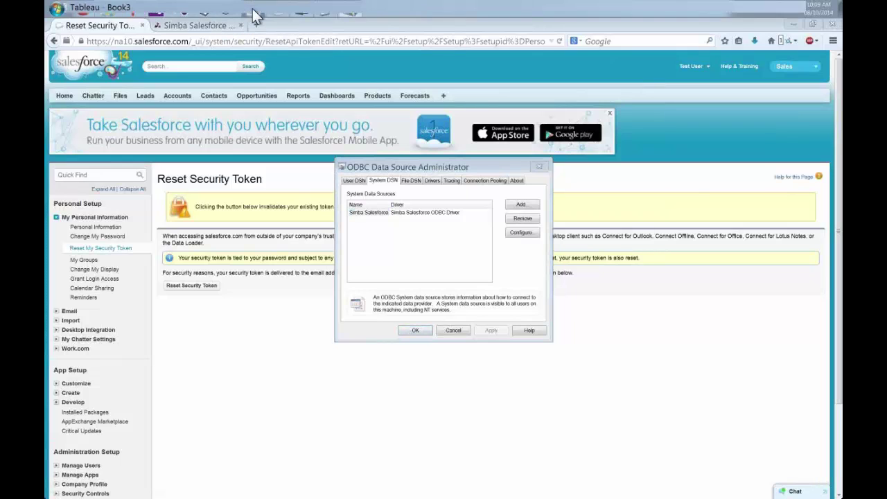
{"action": "left_click", "coordinate": [252, 10]}
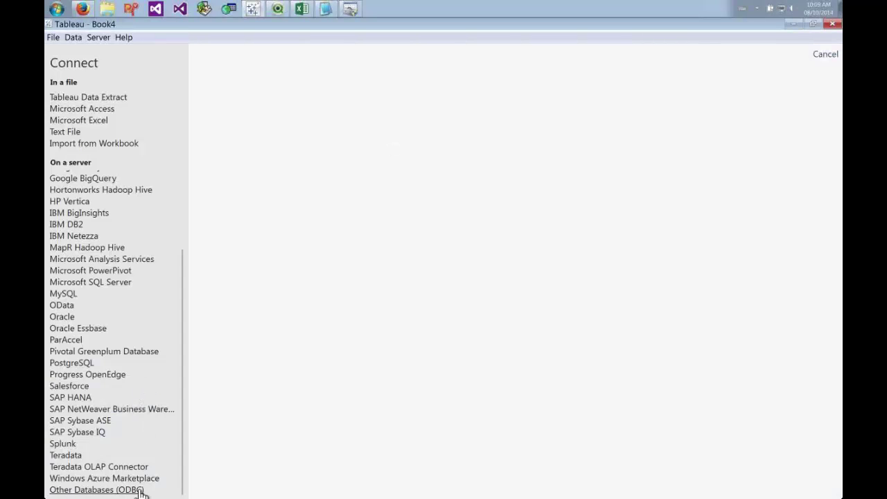
{"action": "left_click", "coordinate": [84, 490]}
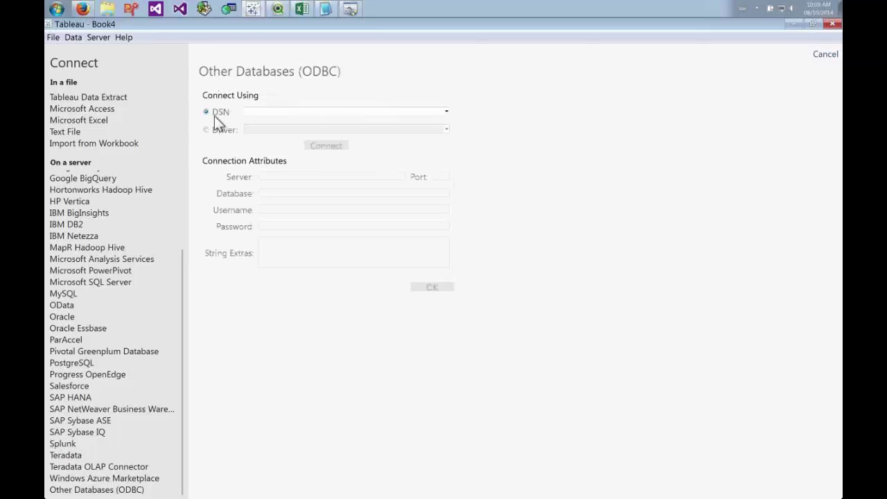
{"action": "left_click", "coordinate": [446, 111]}
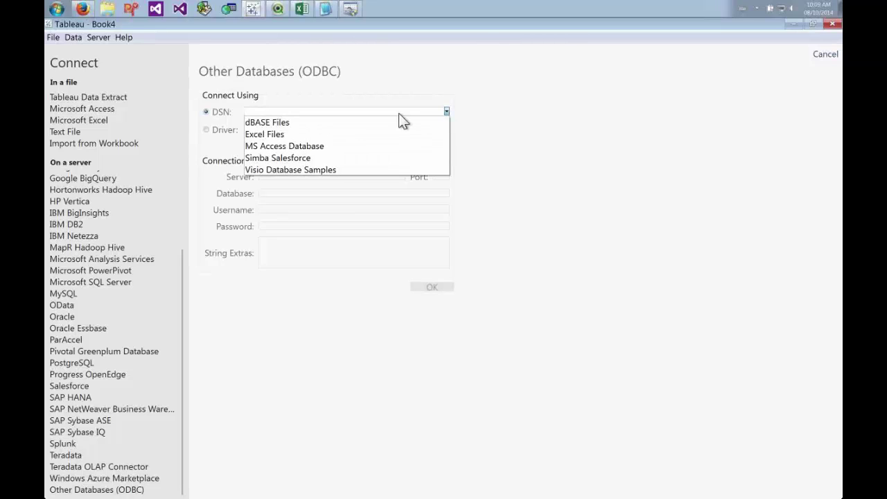
{"action": "left_click", "coordinate": [324, 157]}
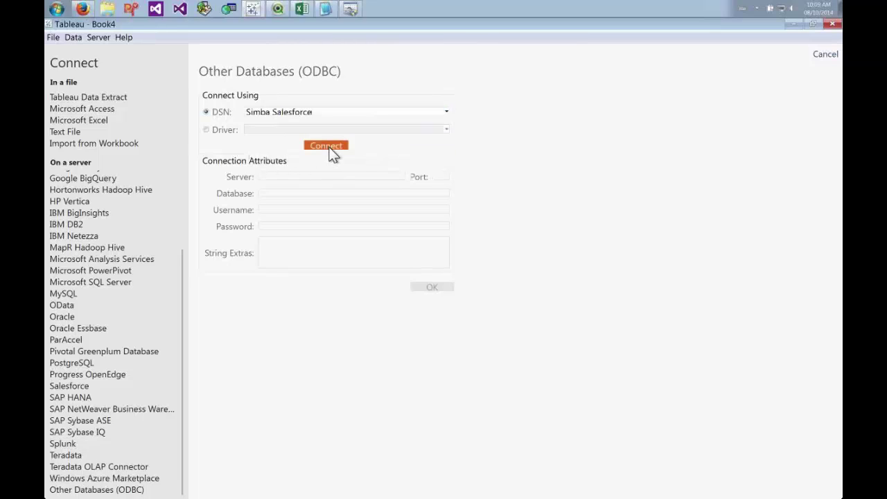
{"action": "left_click", "coordinate": [328, 149]}
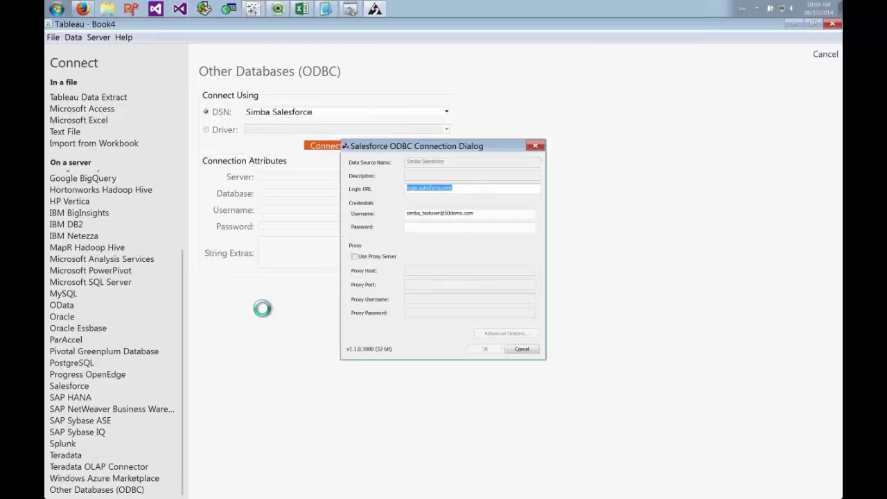
Step: Enter the account password followed by the security token in the Salesforce ODBC login, and confirm the connection
{"action": "left_click", "coordinate": [491, 188]}
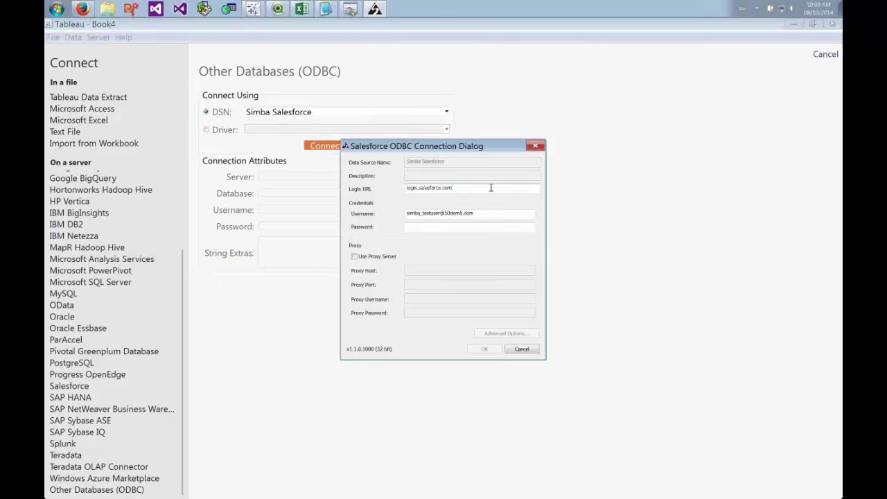
{"action": "type", "text": ":"}
{"action": "left_click", "coordinate": [434, 230]}
{"action": "type", "text": "••••••"}
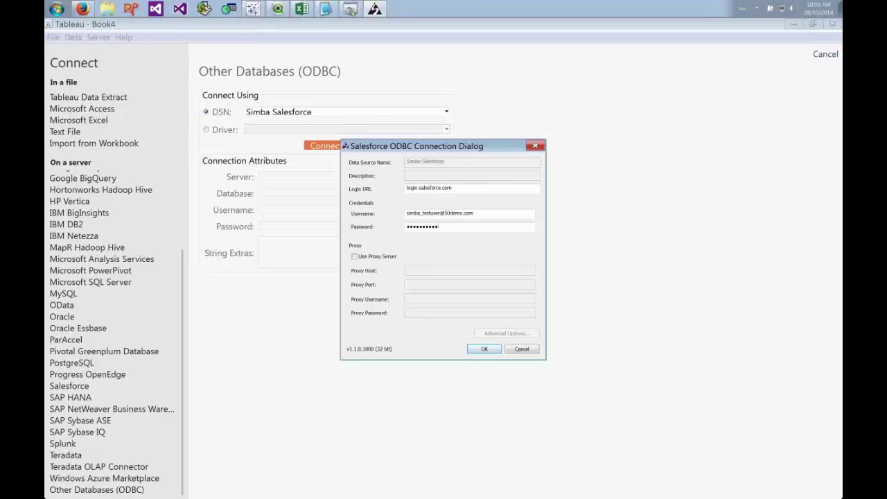
{"action": "key", "text": "ctrl+v"}
{"action": "left_click", "coordinate": [483, 349]}
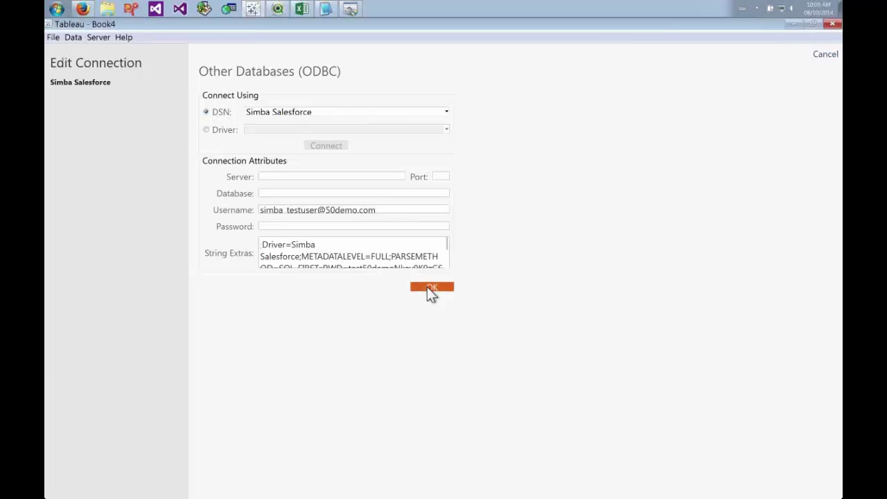
{"action": "left_click", "coordinate": [427, 287]}
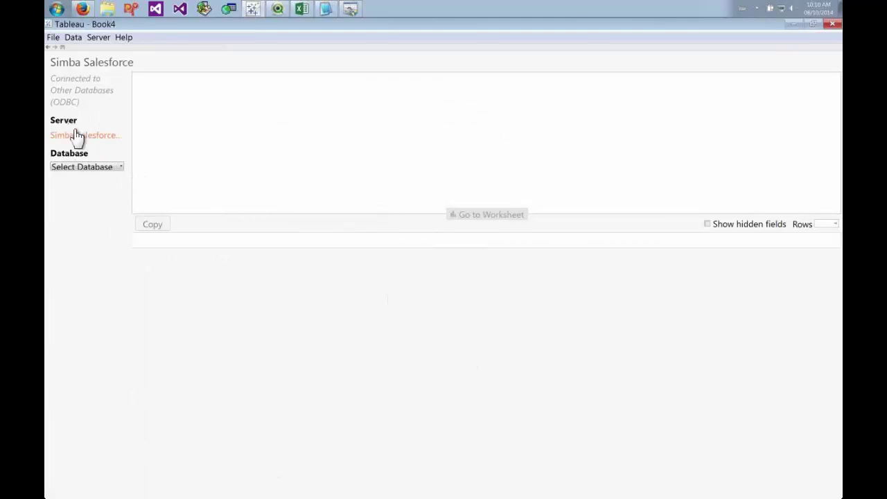
Step: Select the Simba_Technologies database and schema, and load the full list of its tables
{"action": "left_click", "coordinate": [110, 168]}
{"action": "left_click", "coordinate": [104, 184]}
{"action": "left_click", "coordinate": [118, 197]}
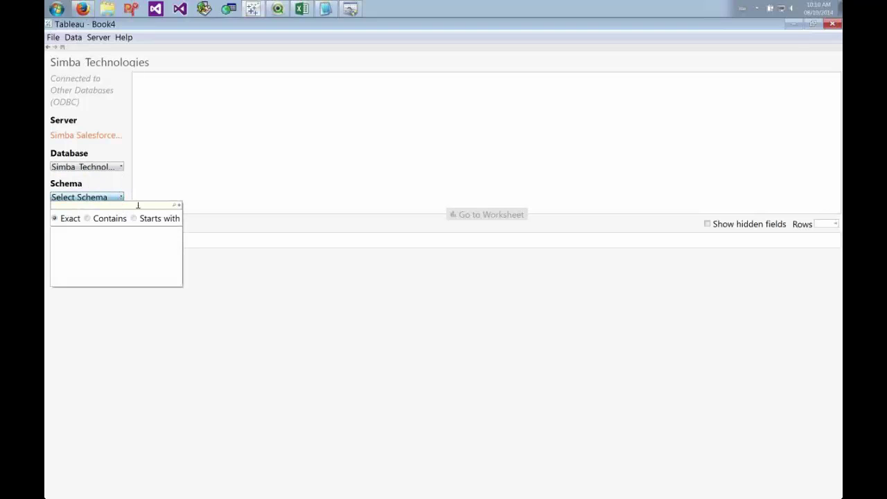
{"action": "left_click", "coordinate": [176, 207]}
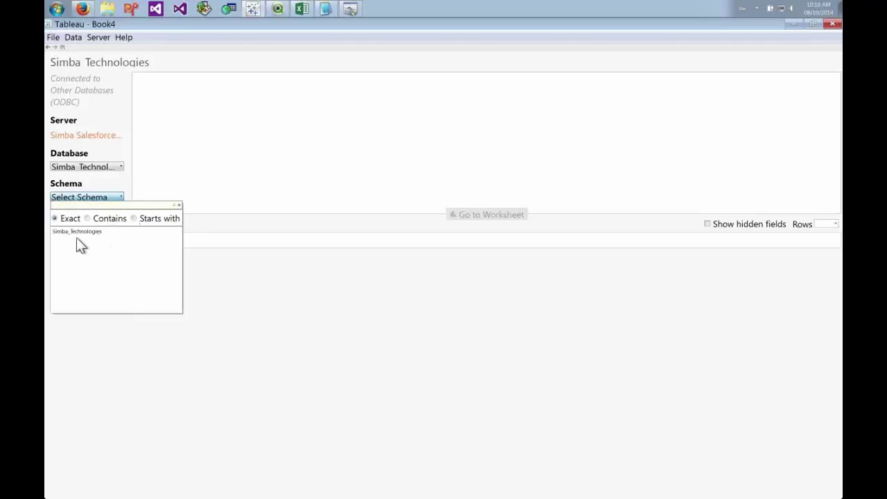
{"action": "left_click", "coordinate": [80, 232]}
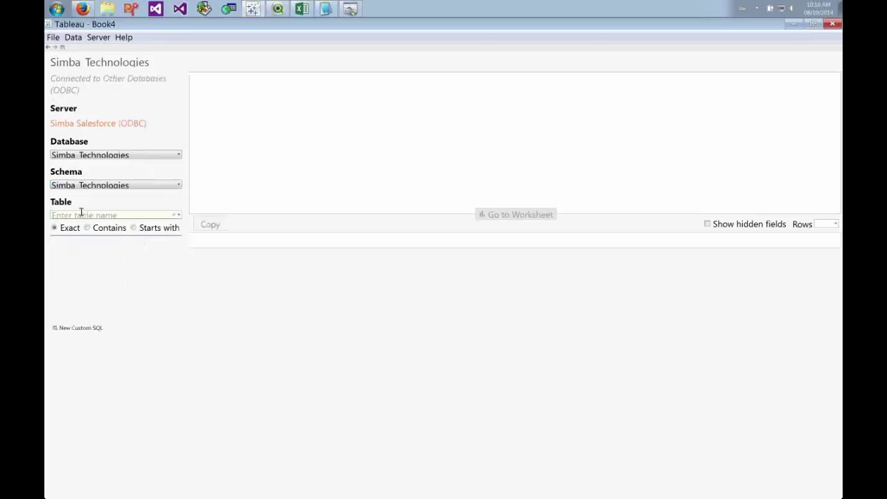
{"action": "left_click", "coordinate": [175, 215]}
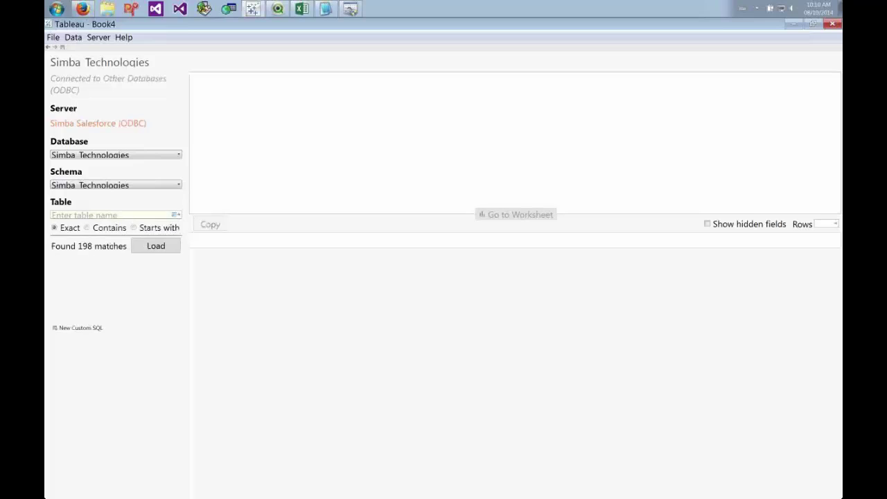
{"action": "left_click", "coordinate": [164, 243]}
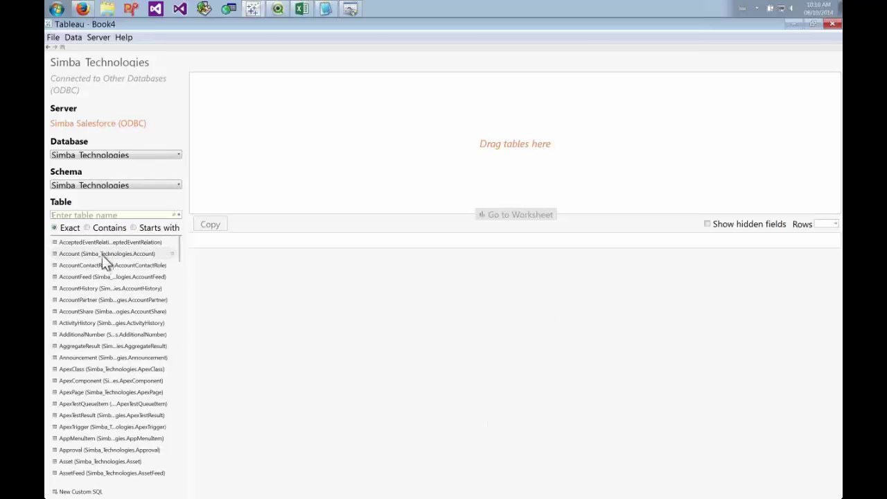
Step: Add the Account table to the data source and update its data preview, widening the Name column
{"action": "left_click_drag", "start_coordinate": [76, 262], "coordinate": [351, 157]}
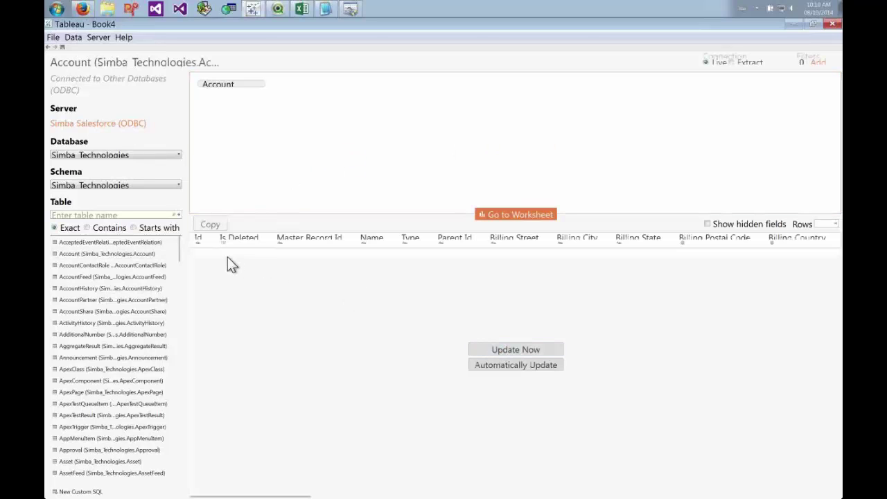
{"action": "left_click", "coordinate": [509, 349]}
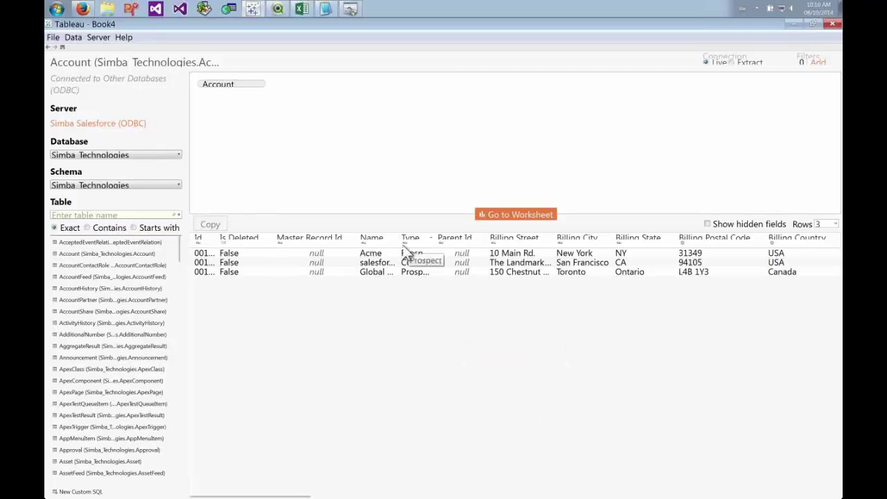
{"action": "left_click_drag", "start_coordinate": [399, 238], "coordinate": [446, 239]}
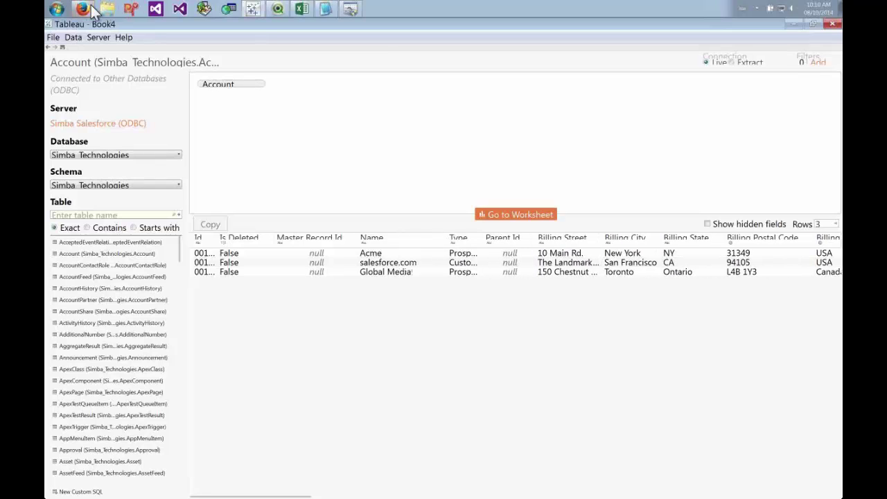
Step: Switch to Salesforce in Firefox, display the All Accounts view to compare it with the Account preview, and return to Tableau
{"action": "mouse_move", "coordinate": [100, 21]}
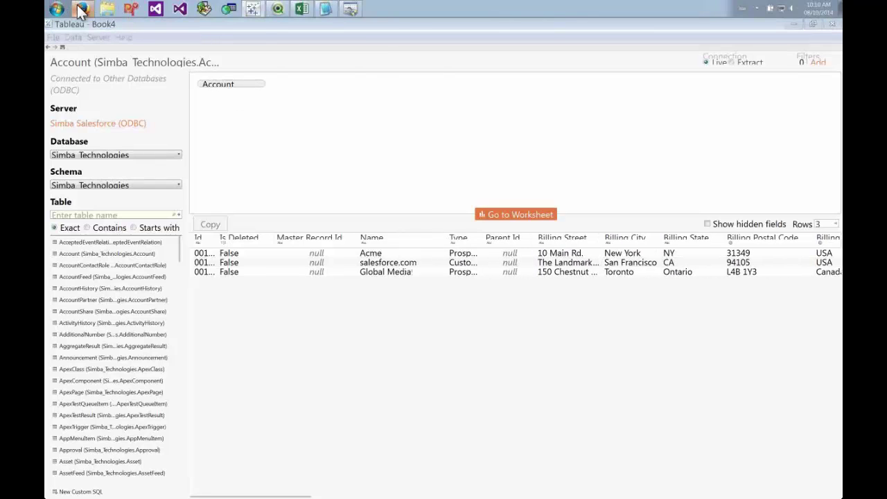
{"action": "left_click", "coordinate": [81, 8]}
{"action": "left_click", "coordinate": [168, 99]}
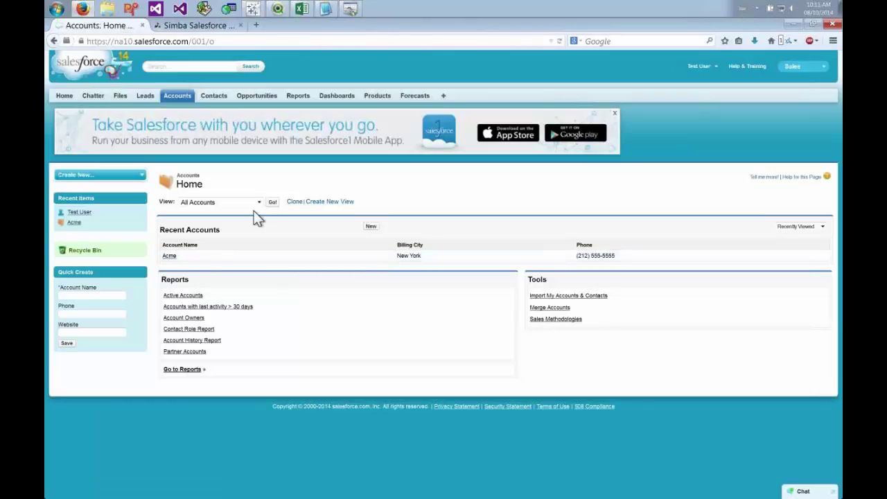
{"action": "left_click", "coordinate": [272, 203]}
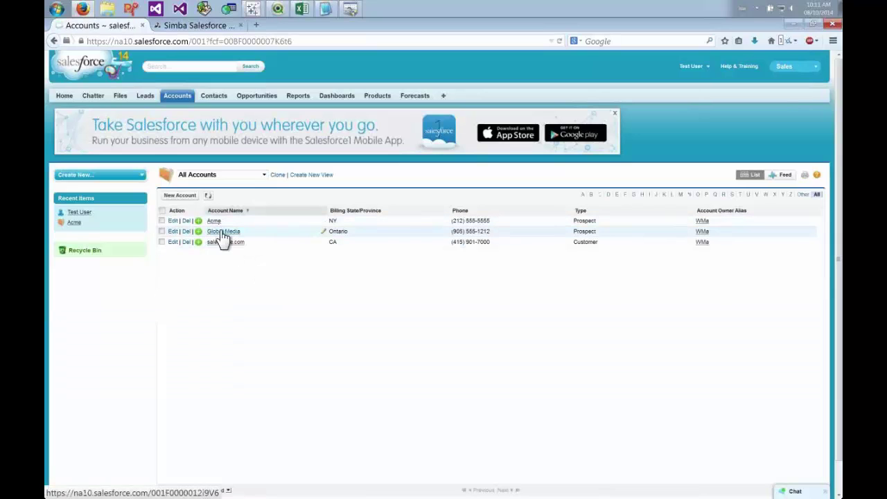
{"action": "left_click", "coordinate": [254, 11]}
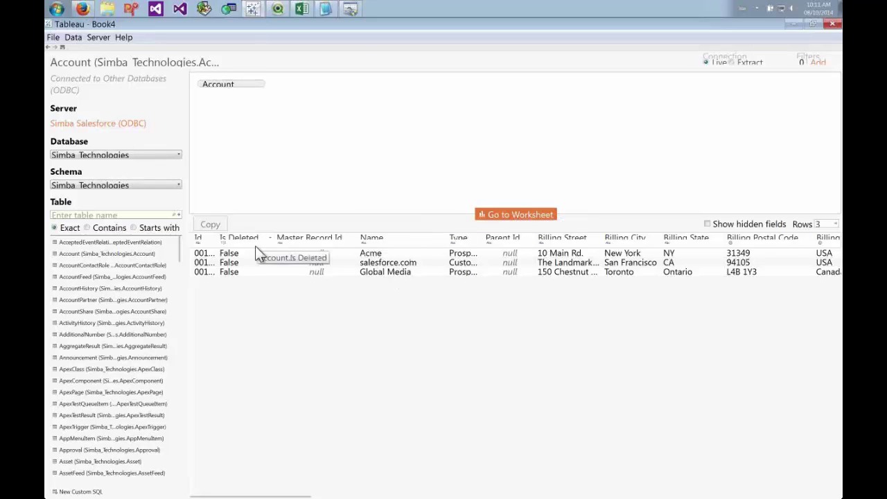
Step: Open a worksheet and list the accounts by Name in rows, showing the Number of Records for each
{"action": "left_click", "coordinate": [519, 213]}
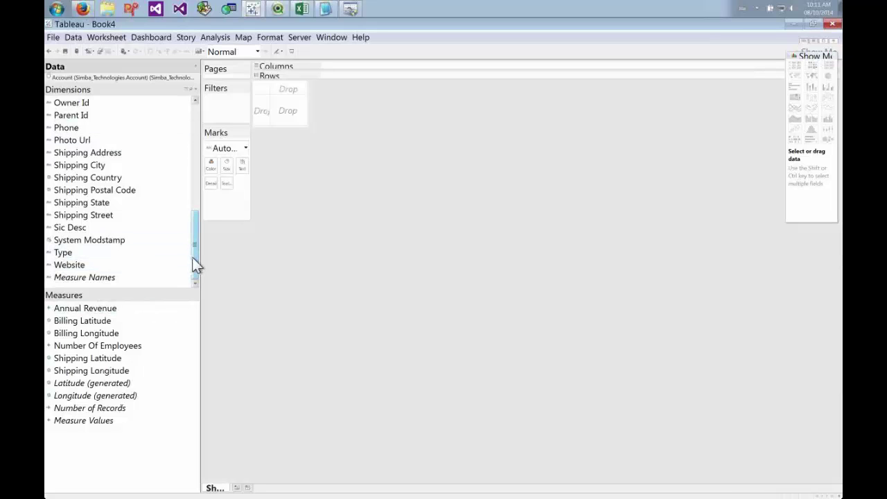
{"action": "left_click_drag", "start_coordinate": [194, 264], "coordinate": [198, 215]}
{"action": "left_click_drag", "start_coordinate": [71, 218], "coordinate": [314, 113]}
{"action": "left_click", "coordinate": [100, 414]}
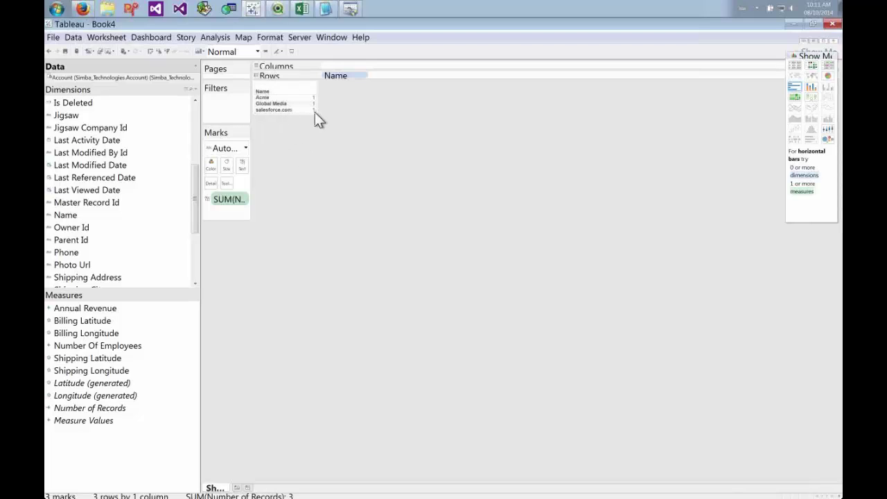
{"action": "mouse_move", "coordinate": [263, 99]}
Step: Switch to Excel and start an external data import with the Data Connection Wizard in a new blank workbook
{"action": "left_click", "coordinate": [305, 13]}
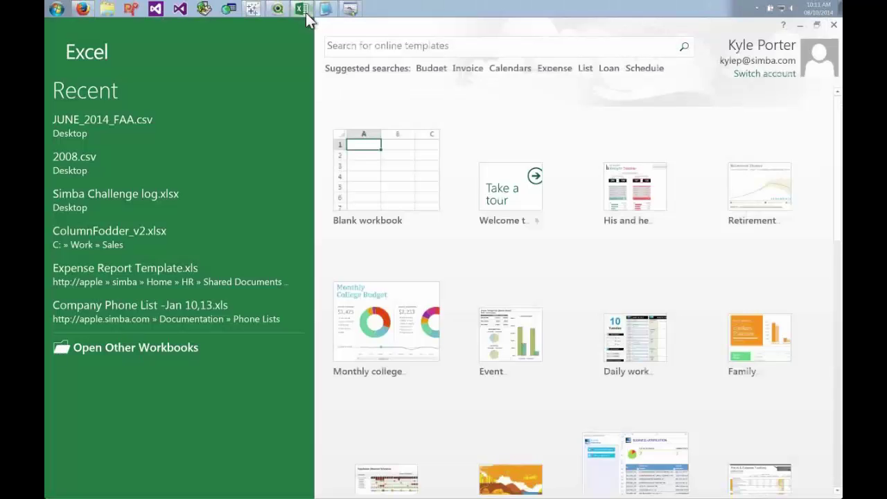
{"action": "left_click", "coordinate": [372, 163]}
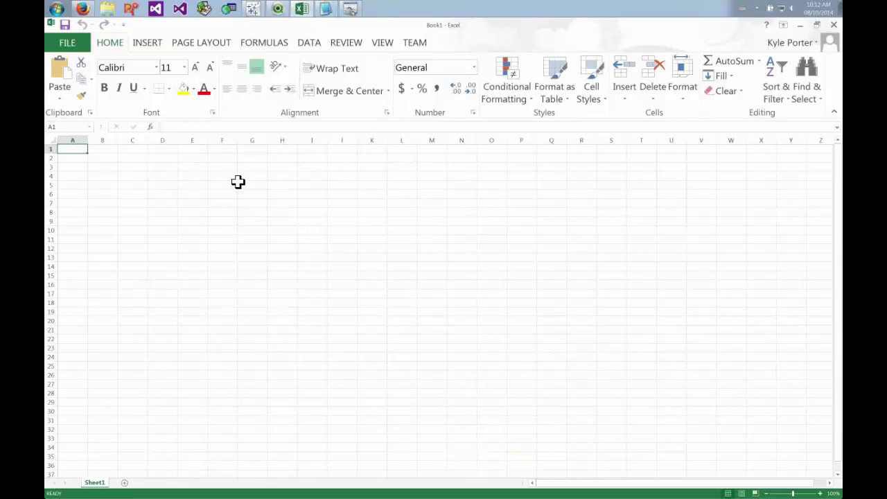
{"action": "left_click", "coordinate": [310, 43]}
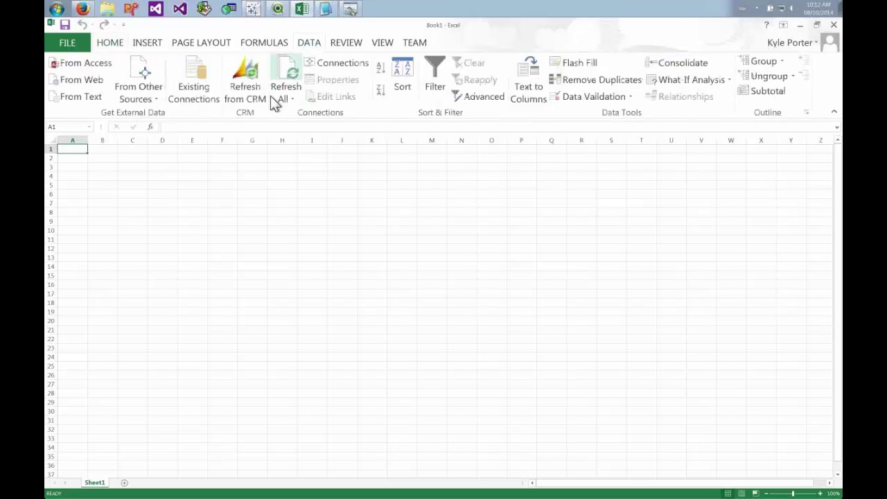
{"action": "left_click", "coordinate": [154, 85]}
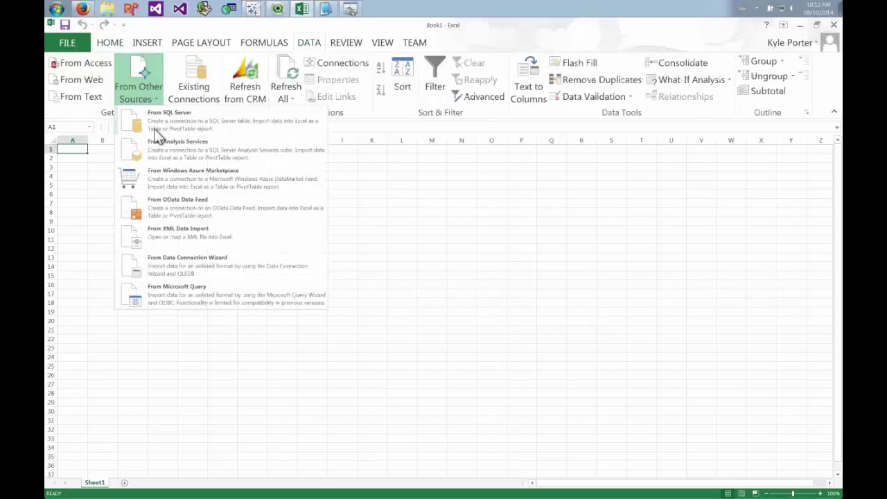
{"action": "left_click", "coordinate": [180, 259]}
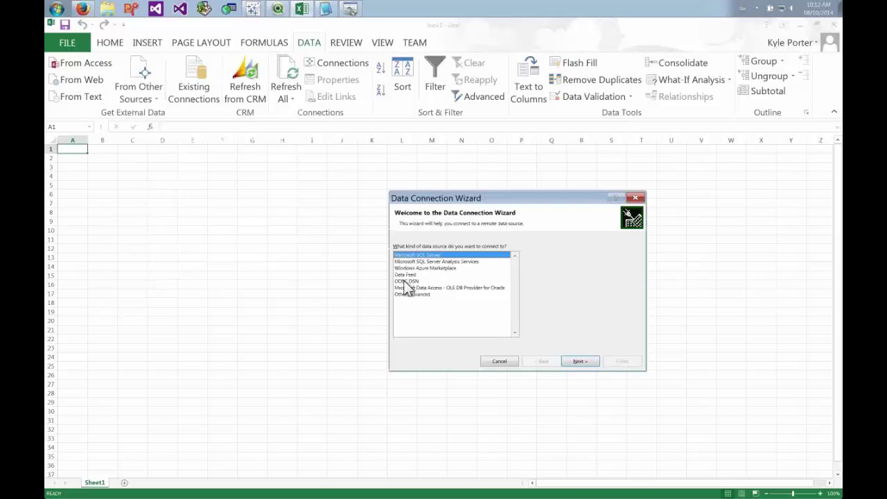
Step: Choose ODBC DSN as the kind of data source and connect to Simba Salesforce
{"action": "left_click", "coordinate": [405, 281]}
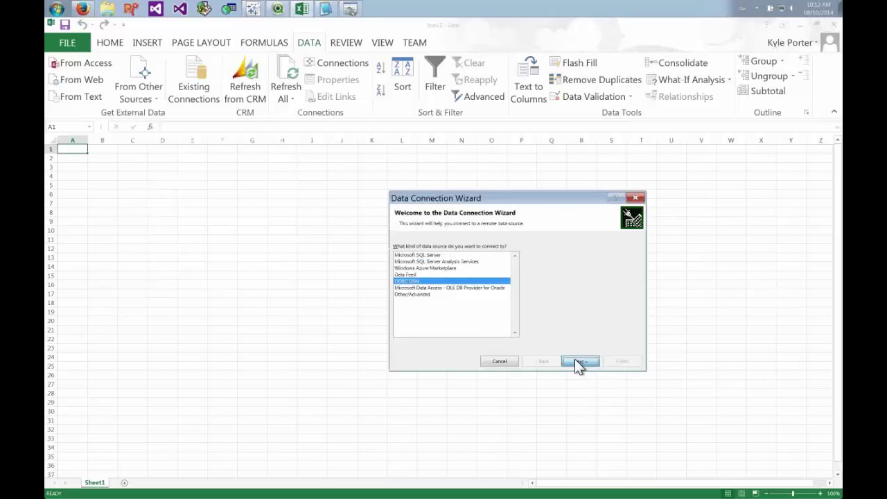
{"action": "left_click", "coordinate": [578, 361]}
{"action": "left_click", "coordinate": [418, 269]}
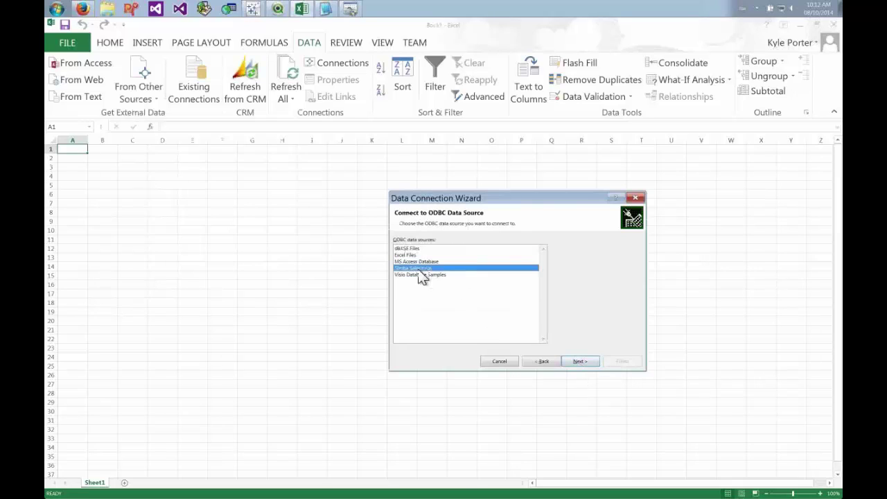
{"action": "left_click", "coordinate": [580, 363]}
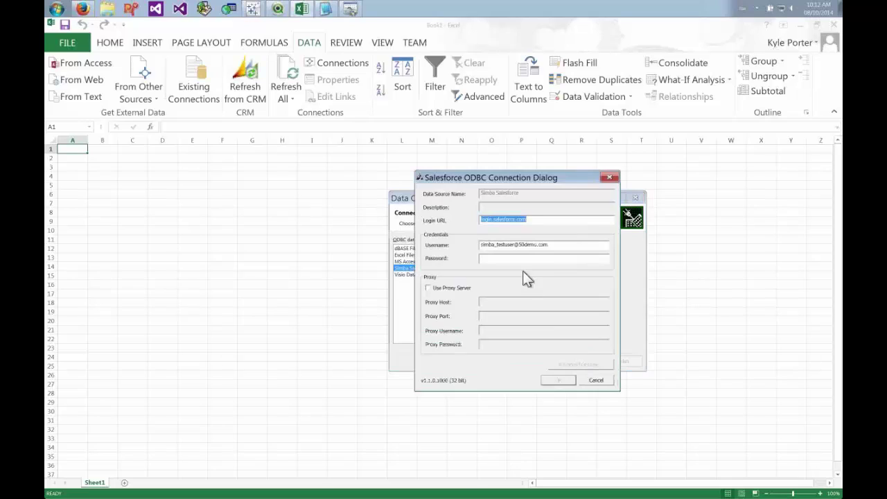
Step: Enter the account password followed by the security token in the Salesforce ODBC login, and confirm the connection
{"action": "left_click", "coordinate": [521, 256]}
{"action": "type", "text": "*********"}
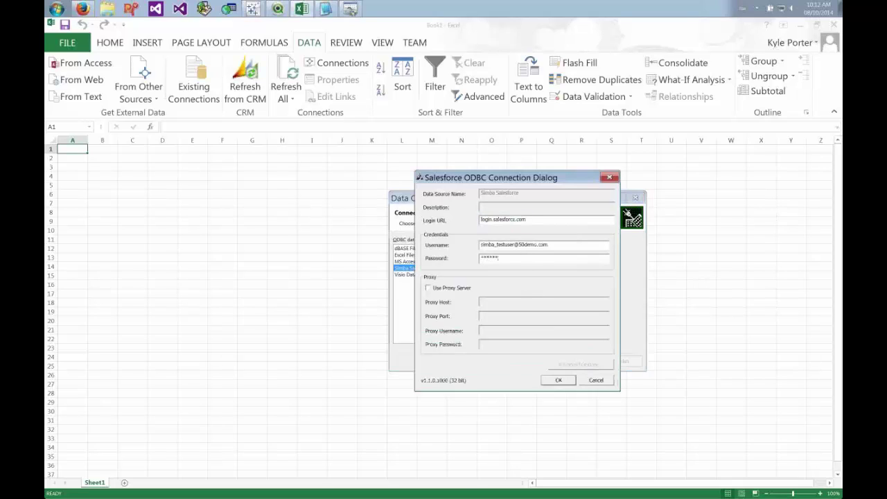
{"action": "key", "text": "ctrl+v"}
{"action": "left_click", "coordinate": [559, 380]}
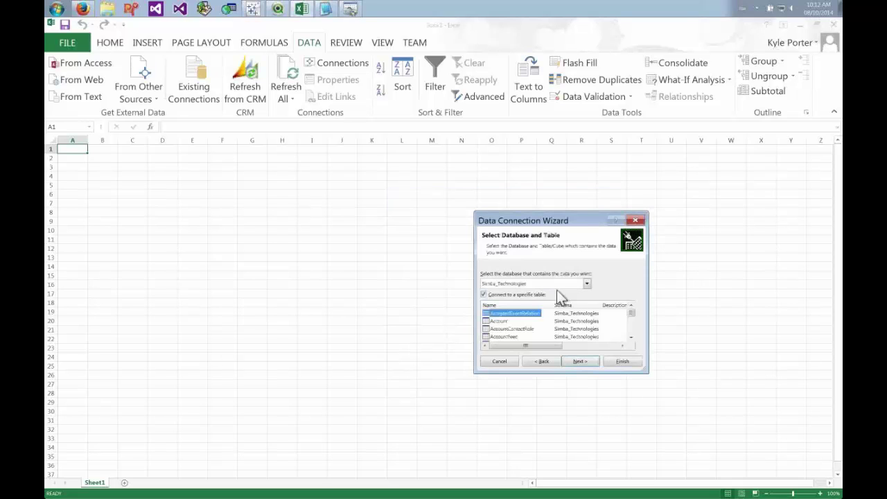
Step: Select the Account table, replacing the existing connection file, and import it as a table into the existing worksheet at cell A1
{"action": "left_click_drag", "start_coordinate": [561, 222], "coordinate": [311, 110]}
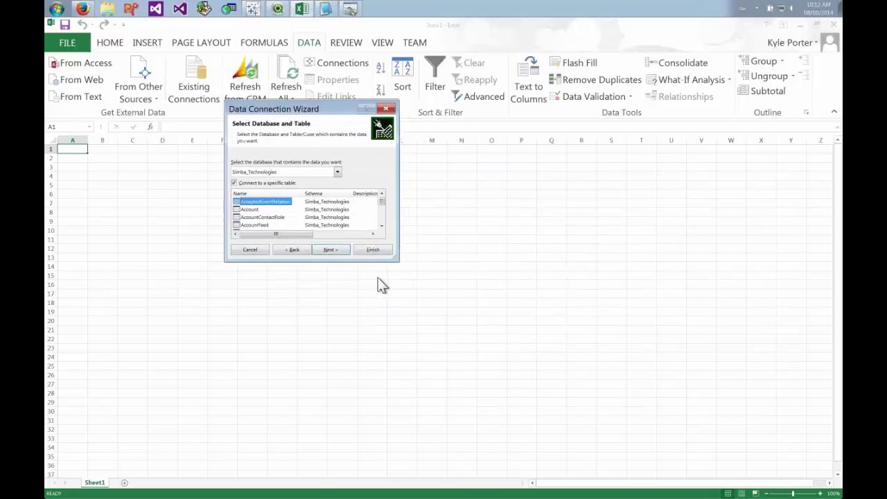
{"action": "left_click_drag", "start_coordinate": [397, 260], "coordinate": [576, 437]}
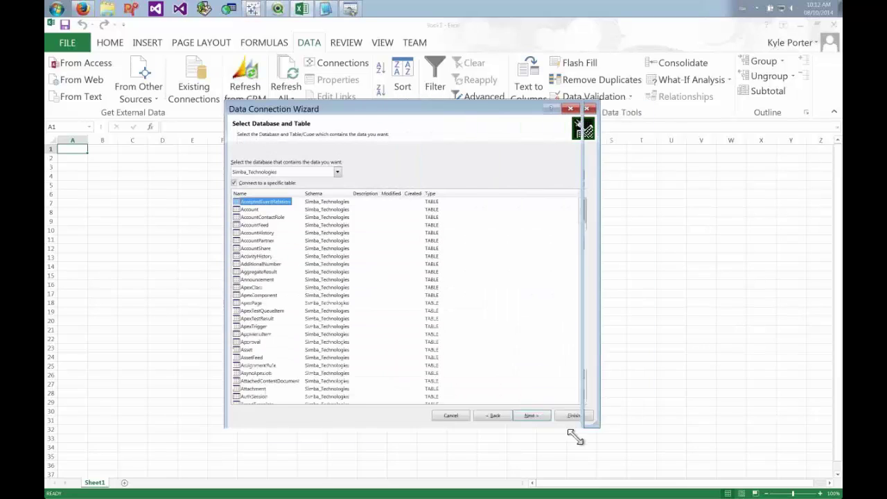
{"action": "left_click", "coordinate": [256, 210]}
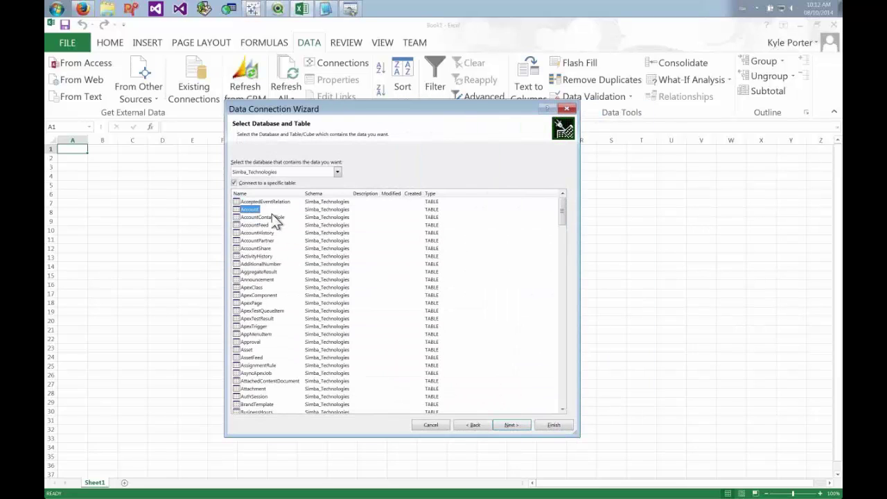
{"action": "left_click", "coordinate": [551, 426]}
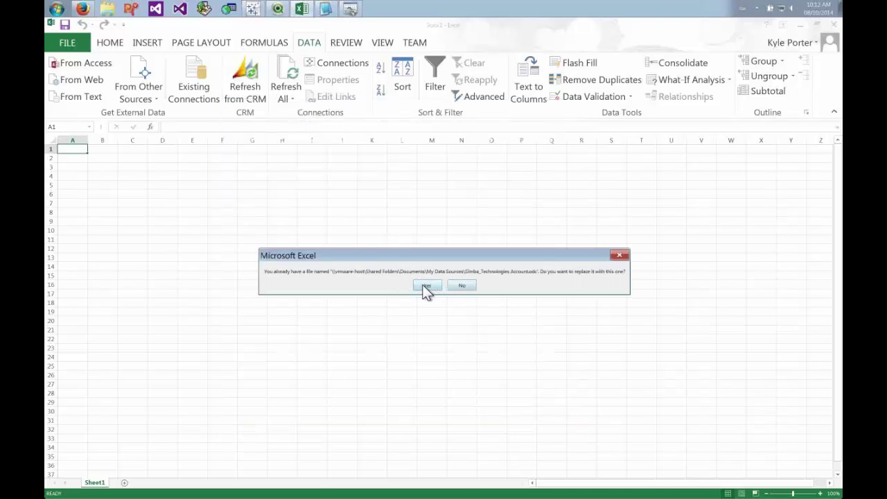
{"action": "left_click", "coordinate": [426, 287]}
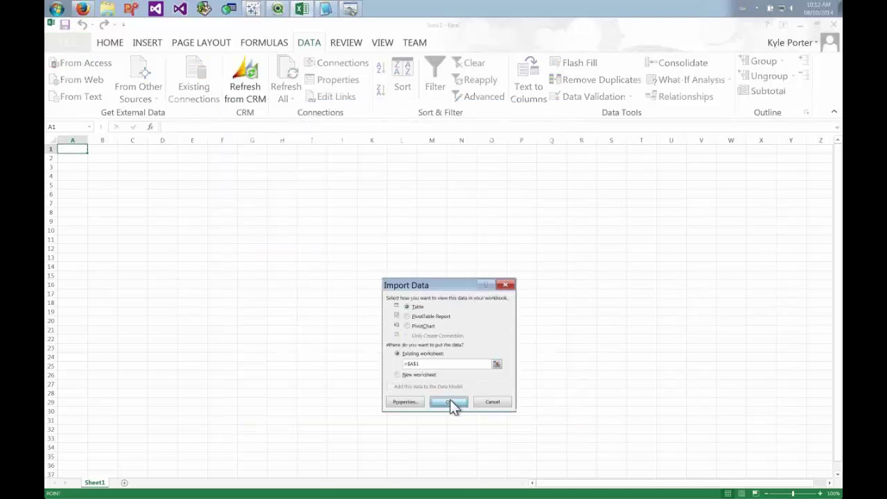
{"action": "left_click", "coordinate": [451, 401]}
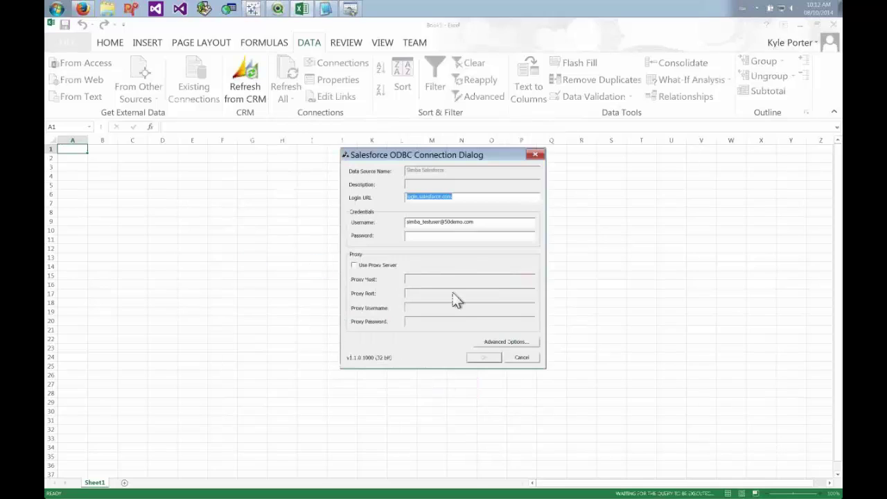
Step: Log in to Salesforce again with the account password and security token to load the Account table into the sheet
{"action": "left_click", "coordinate": [457, 238]}
{"action": "type", "text": "******"}
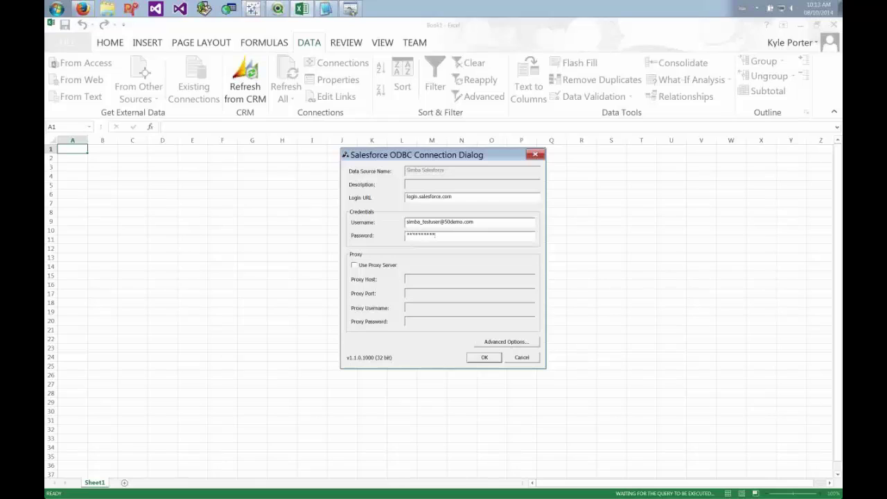
{"action": "key", "text": "ctrl+v"}
{"action": "left_click", "coordinate": [488, 360]}
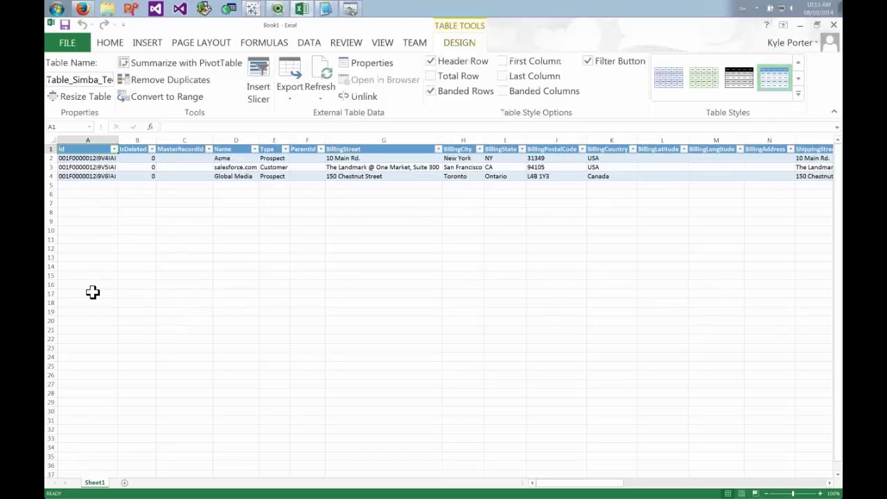
Step: Start a Microsoft Query import at cell A7, using Simba Salesforce as the data source
{"action": "left_click", "coordinate": [75, 204]}
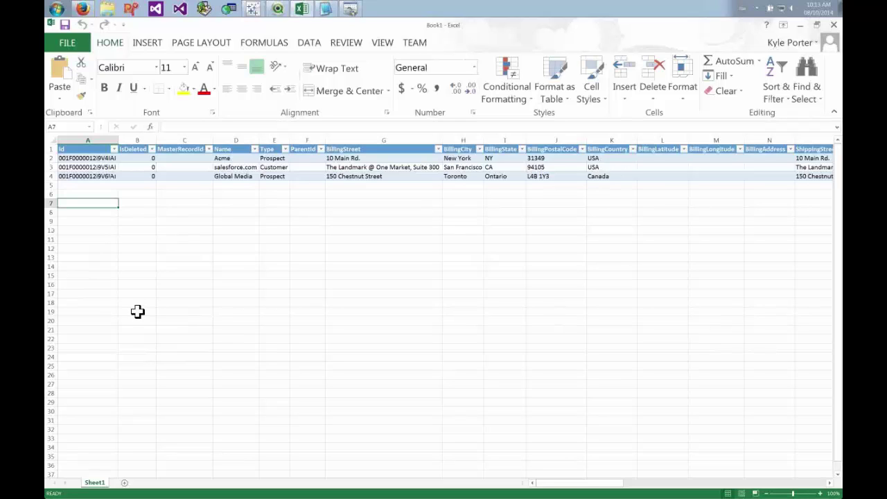
{"action": "left_click", "coordinate": [310, 45]}
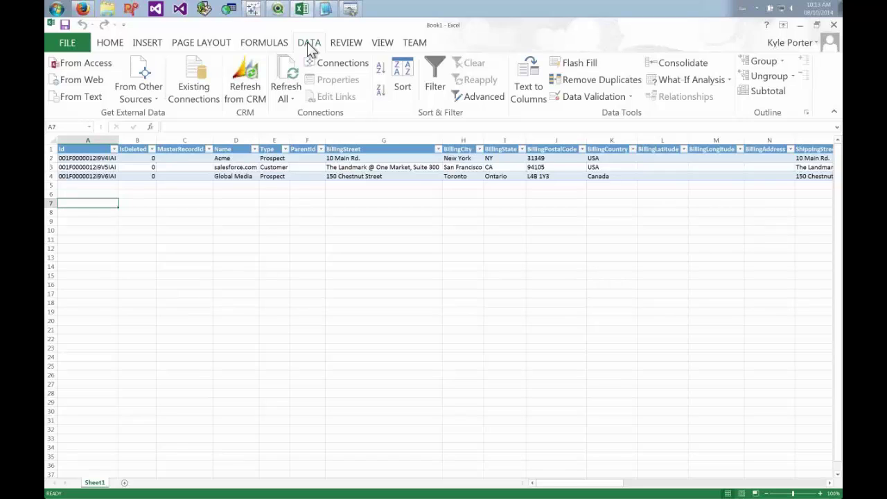
{"action": "left_click", "coordinate": [129, 85]}
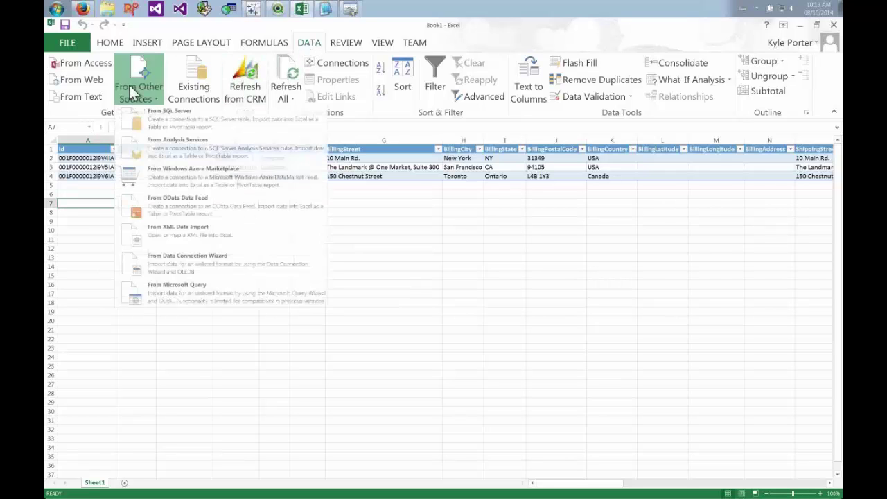
{"action": "left_click", "coordinate": [206, 293]}
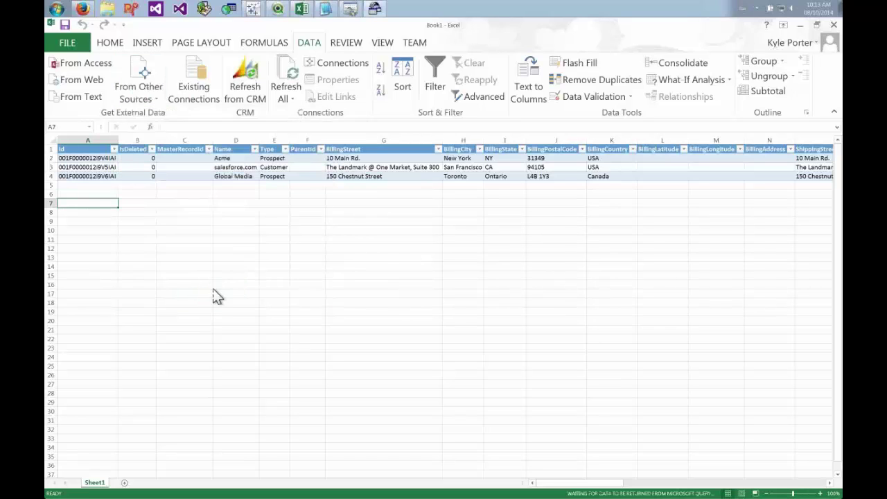
{"action": "left_click", "coordinate": [366, 262]}
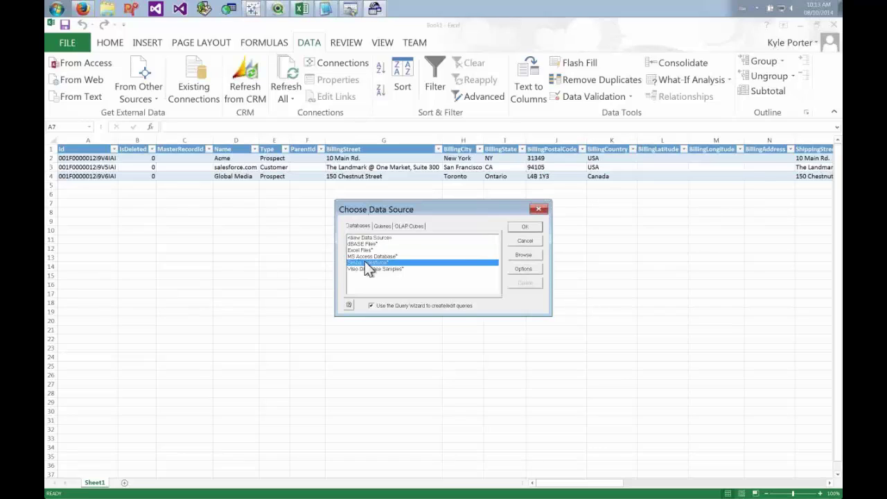
{"action": "left_click", "coordinate": [525, 227]}
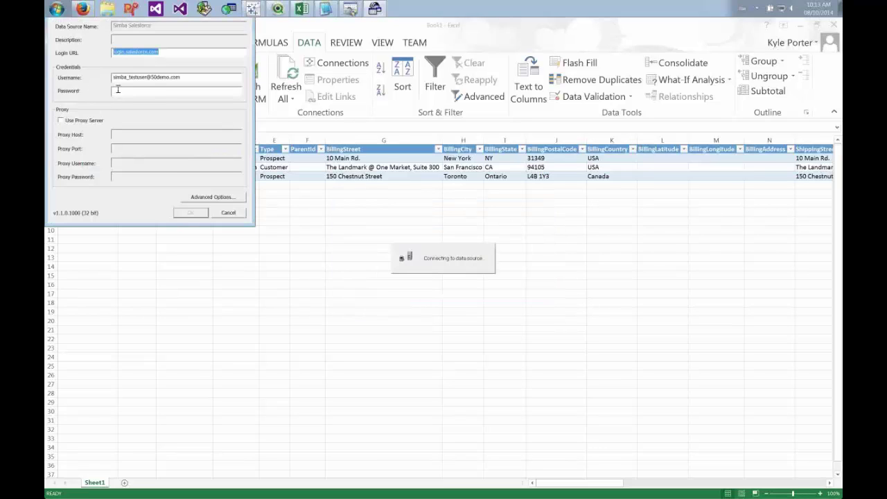
Step: Enter the account password in the Salesforce ODBC login for the query and confirm it
{"action": "left_click", "coordinate": [143, 92]}
{"action": "type", "text": "***********"}
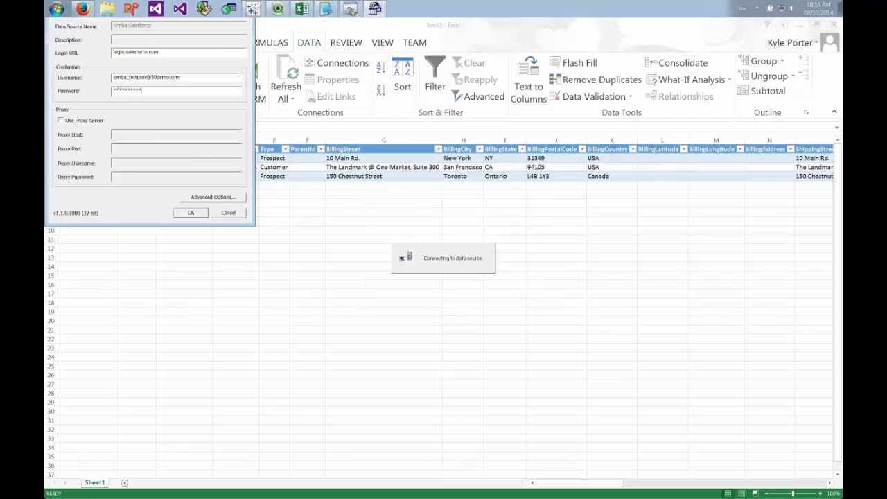
{"action": "left_click", "coordinate": [195, 212]}
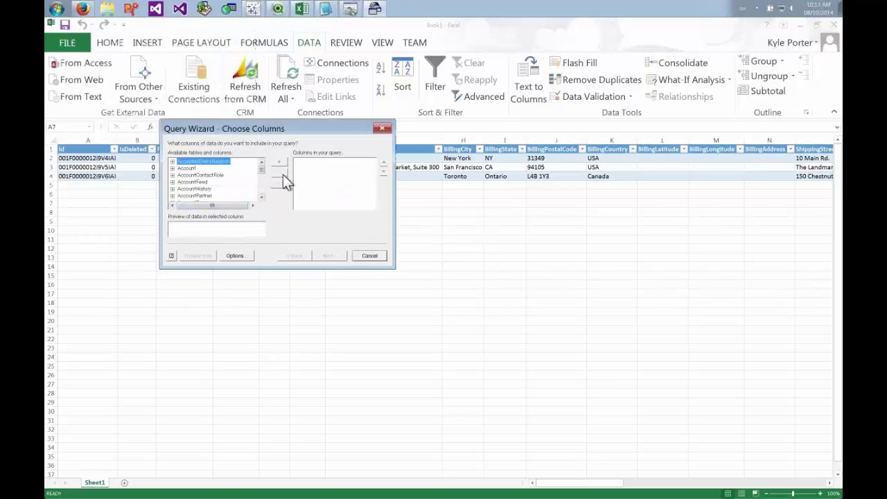
Step: Add the Name, BillingCity and BillingCountry columns of the Account table to the query
{"action": "left_click", "coordinate": [186, 168]}
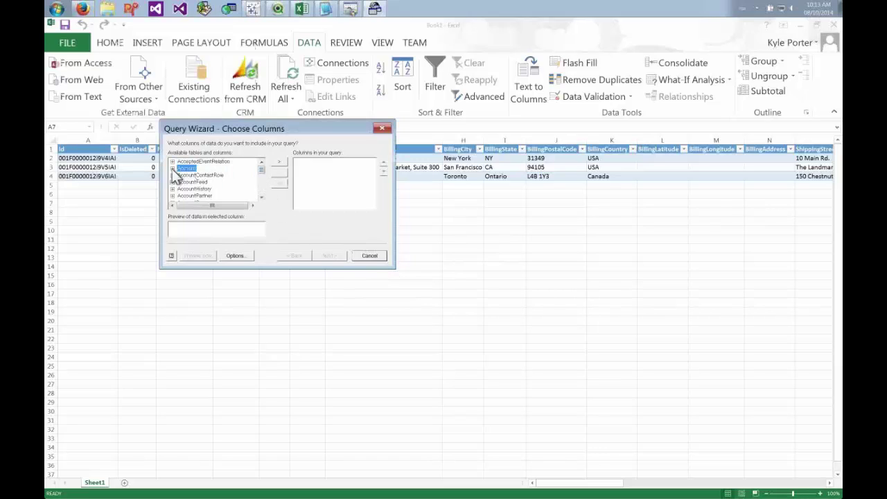
{"action": "left_click", "coordinate": [172, 170]}
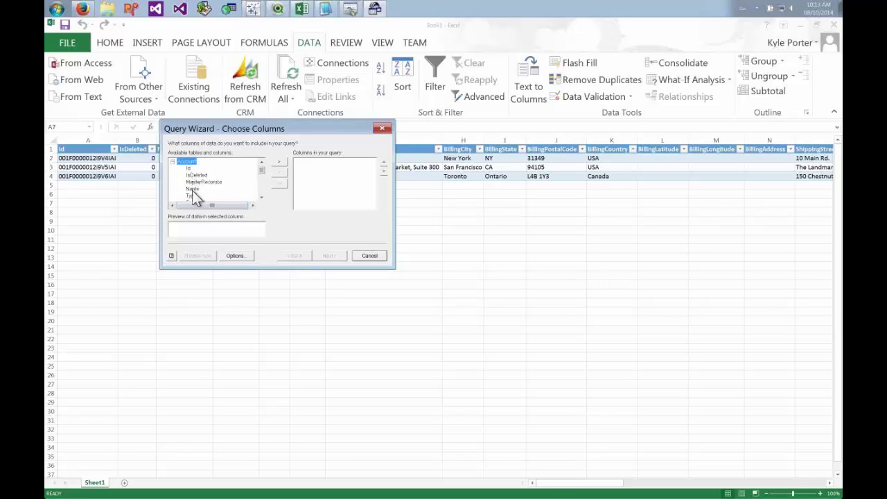
{"action": "left_click", "coordinate": [192, 189]}
{"action": "left_click", "coordinate": [280, 162]}
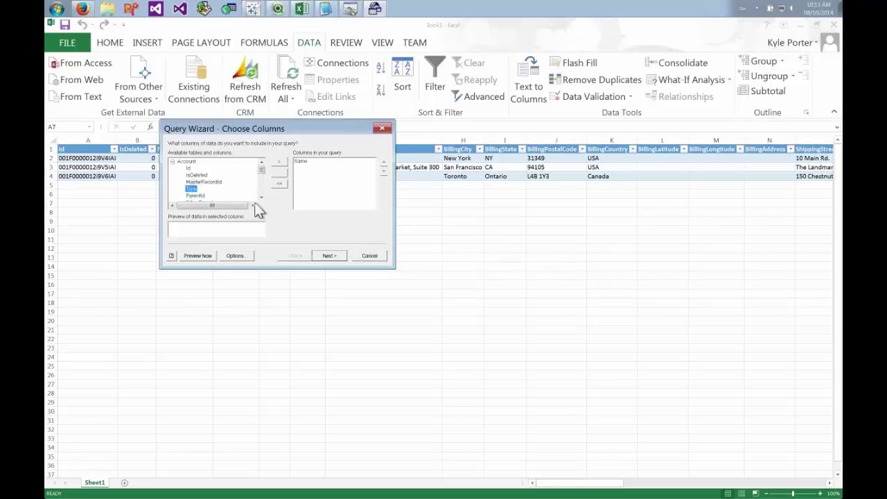
{"action": "scroll", "coordinate": [196, 195], "scroll_direction": "down", "scroll_amount": 1}
{"action": "left_click", "coordinate": [197, 190]}
{"action": "left_click", "coordinate": [280, 162]}
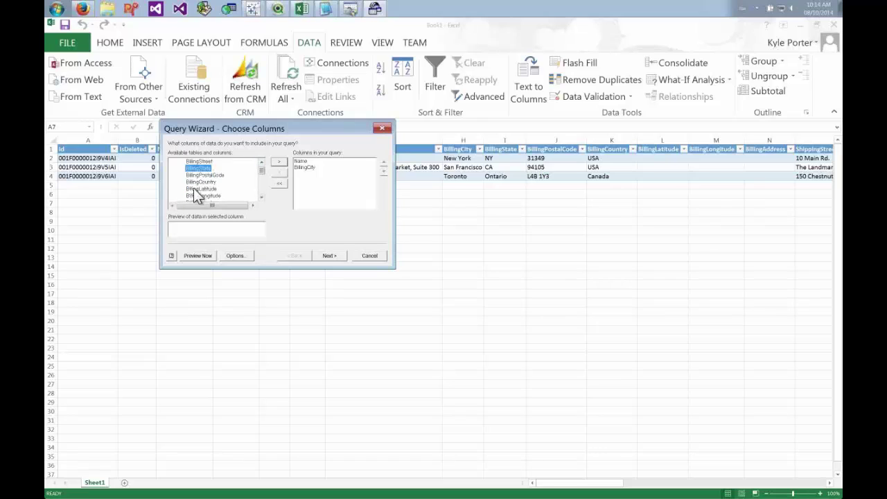
{"action": "left_click", "coordinate": [198, 182]}
{"action": "left_click", "coordinate": [280, 162]}
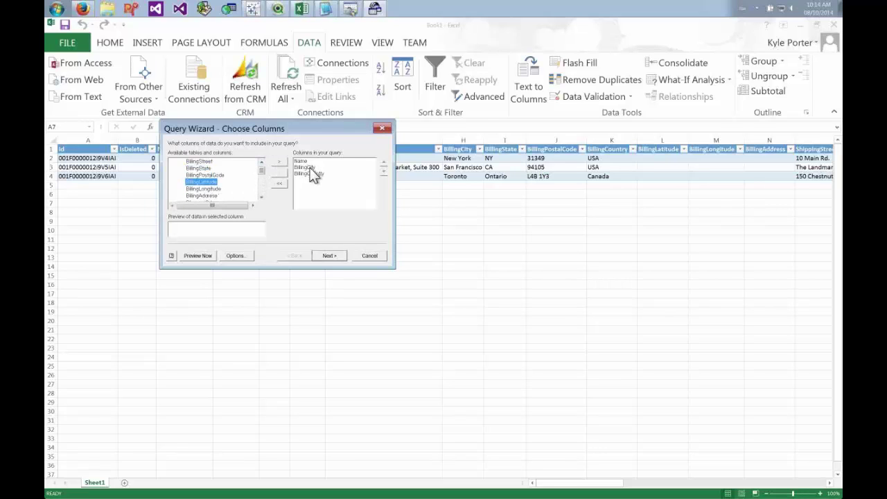
Step: Filter the query to include only rows where BillingCountry equals Canada
{"action": "left_click", "coordinate": [330, 256]}
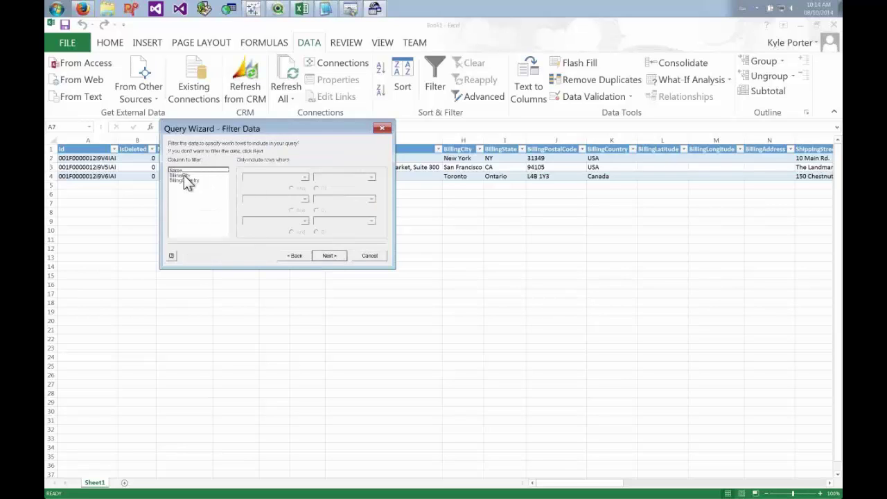
{"action": "left_click", "coordinate": [184, 181]}
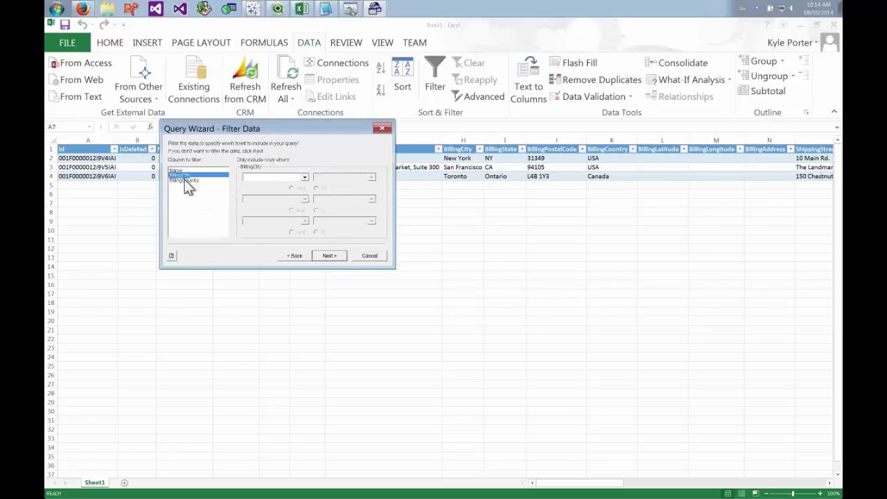
{"action": "left_click", "coordinate": [305, 178]}
{"action": "left_click", "coordinate": [274, 187]}
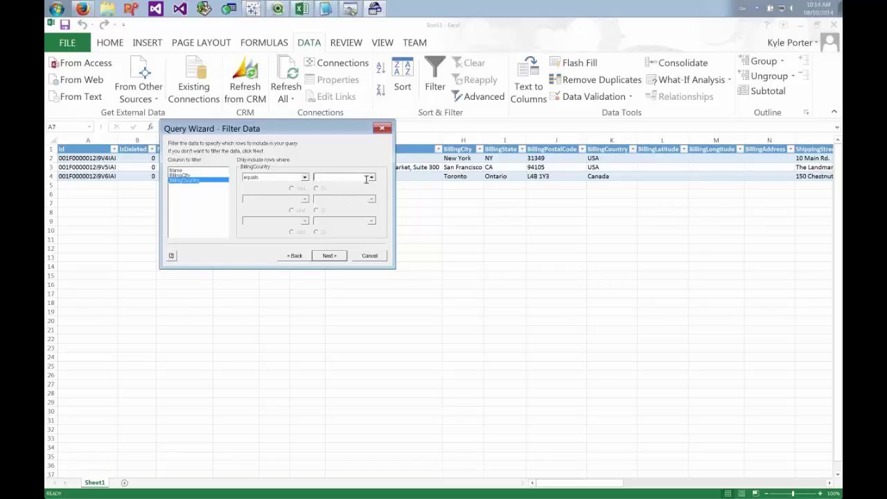
{"action": "left_click", "coordinate": [372, 176]}
{"action": "left_click", "coordinate": [324, 183]}
{"action": "left_click", "coordinate": [330, 255]}
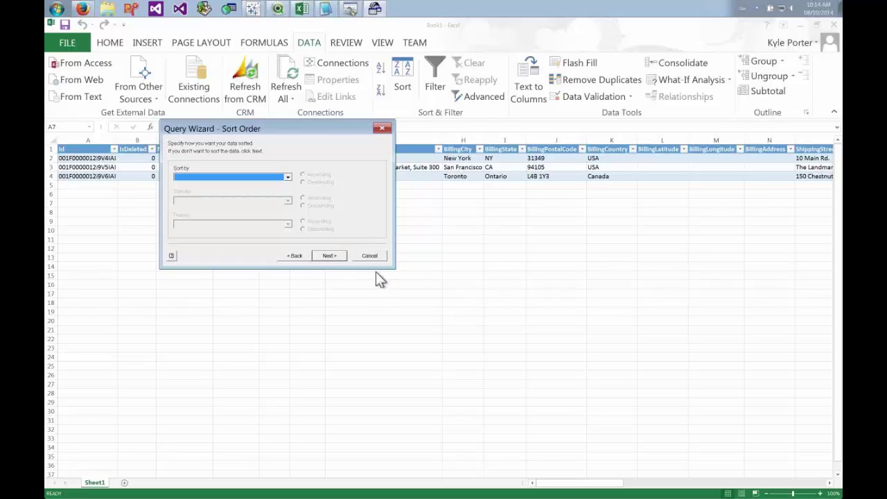
Step: Finish the query without sorting and return the data to Excel as a table at cell A7 of the existing worksheet
{"action": "left_click", "coordinate": [341, 255]}
{"action": "left_click", "coordinate": [330, 255]}
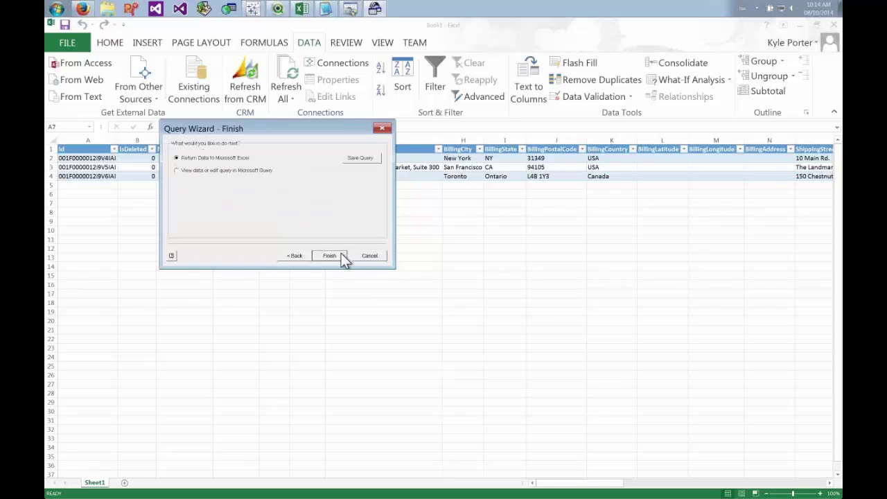
{"action": "left_click", "coordinate": [329, 256]}
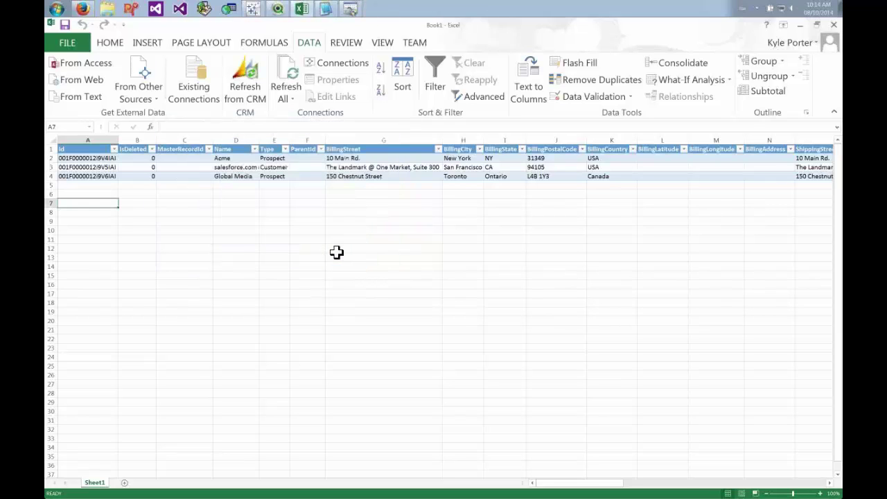
{"action": "left_click", "coordinate": [451, 404]}
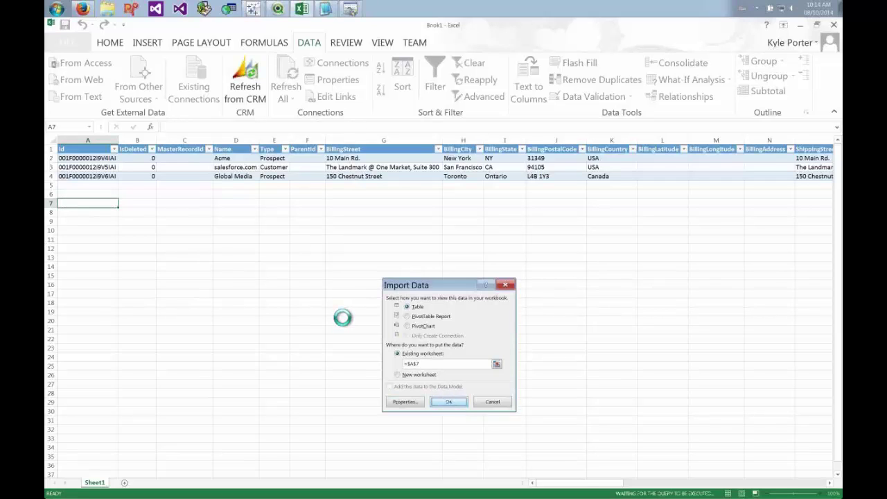
{"action": "left_click", "coordinate": [99, 288]}
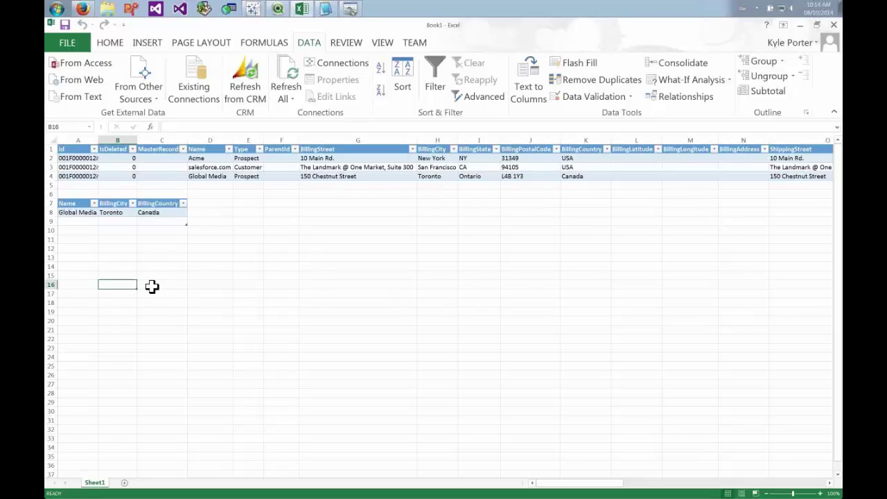
Step: Switch to QlikView, create a new document without the getting-started wizard, and open its load script for editing
{"action": "left_click", "coordinate": [277, 8]}
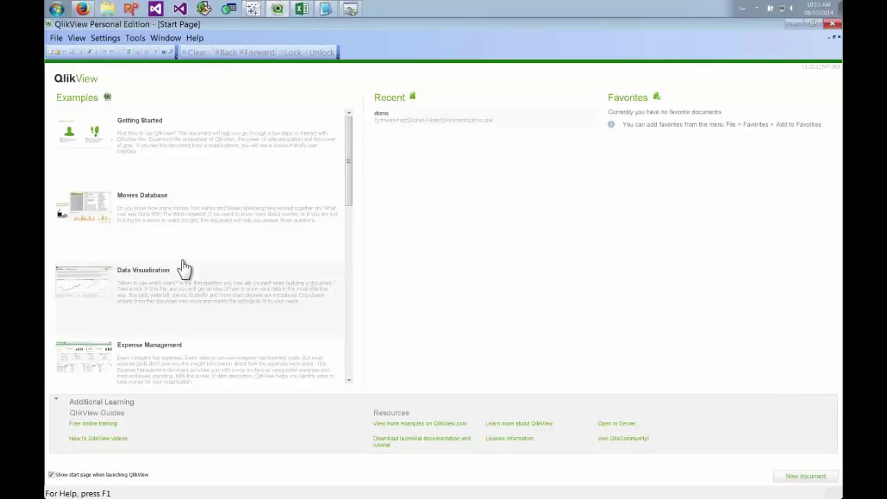
{"action": "left_click", "coordinate": [801, 479]}
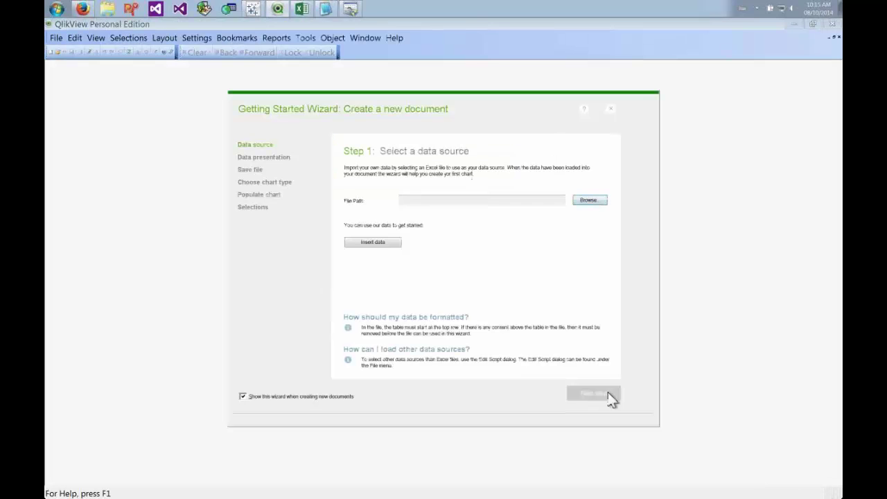
{"action": "left_click", "coordinate": [612, 108]}
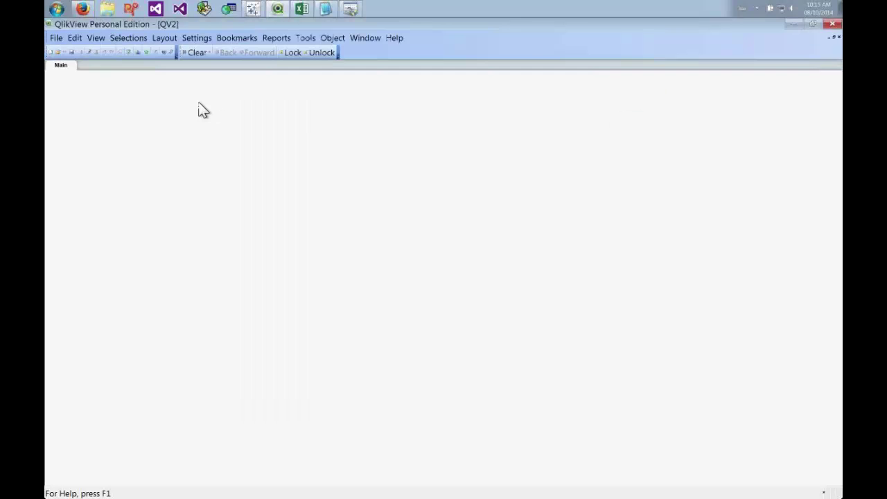
{"action": "left_click", "coordinate": [87, 52]}
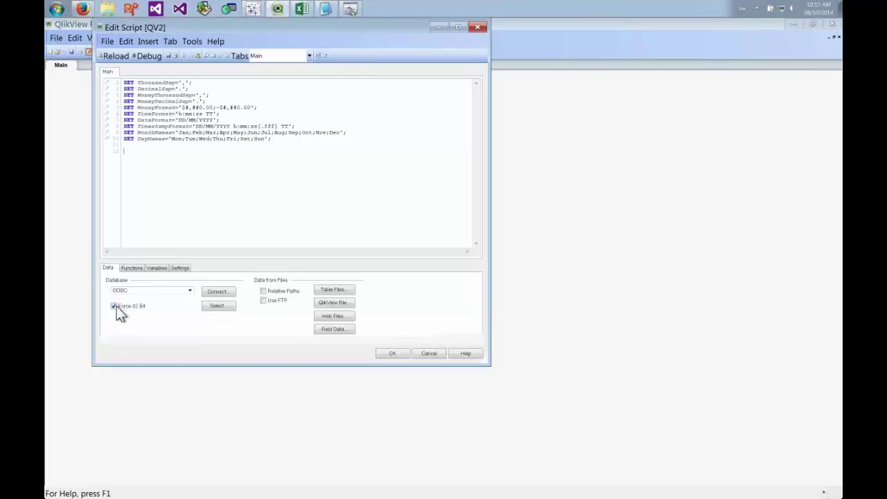
Step: Connect the script to the Simba Salesforce ODBC source with Force 32 Bit enabled, entering the account password and security token
{"action": "left_click", "coordinate": [232, 293]}
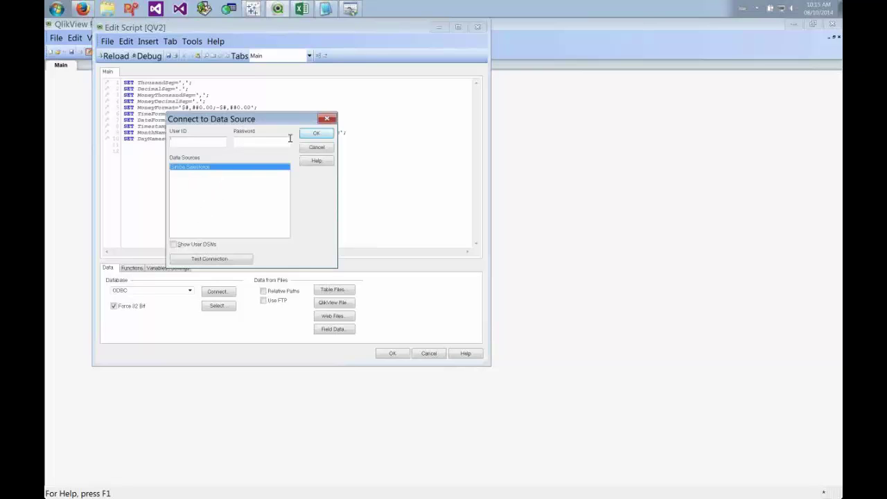
{"action": "left_click", "coordinate": [315, 135]}
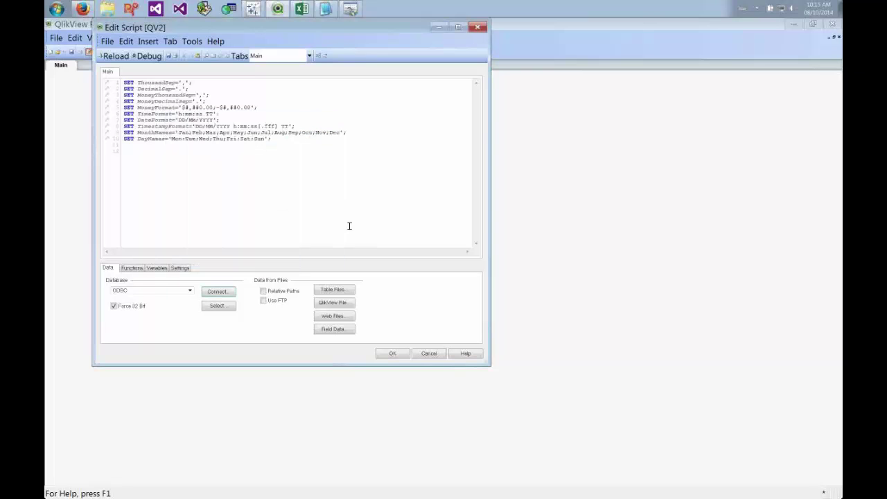
{"action": "left_click", "coordinate": [320, 171]}
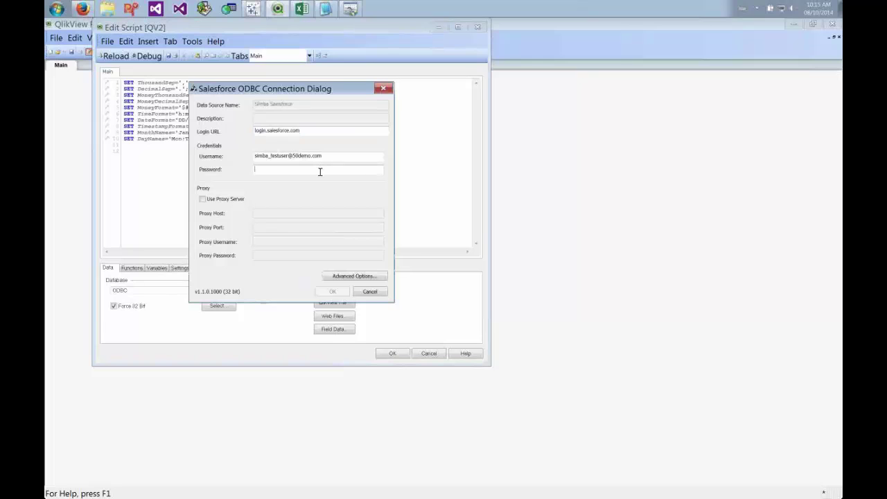
{"action": "type", "text": "*************"}
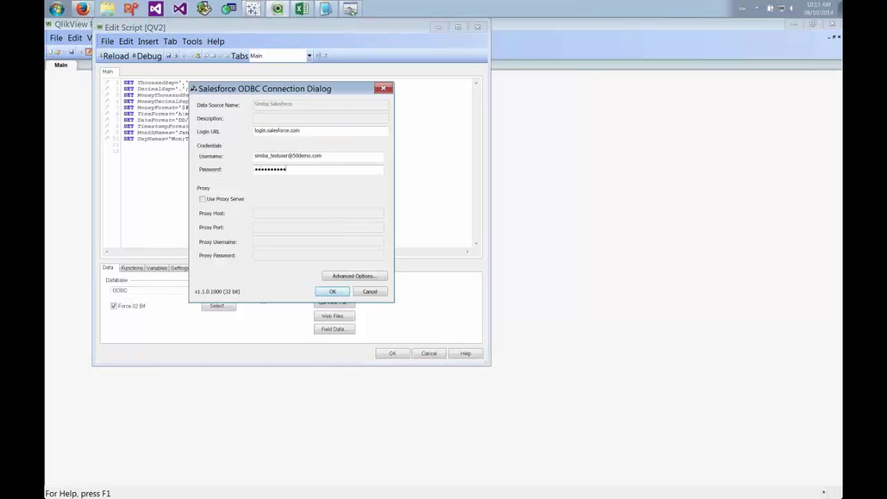
{"action": "key", "text": "ctrl+v"}
{"action": "left_click", "coordinate": [332, 292]}
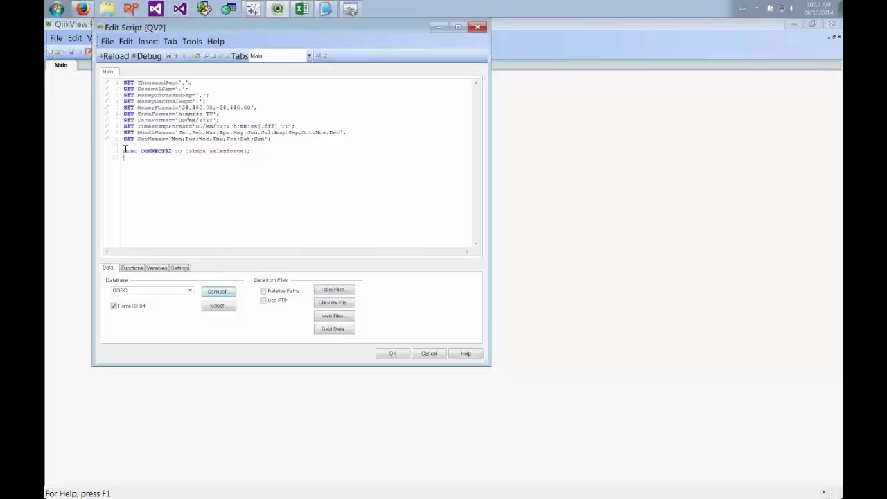
Step: Add a SELECT statement to the script that loads all fields from the Account table
{"action": "left_click", "coordinate": [217, 305]}
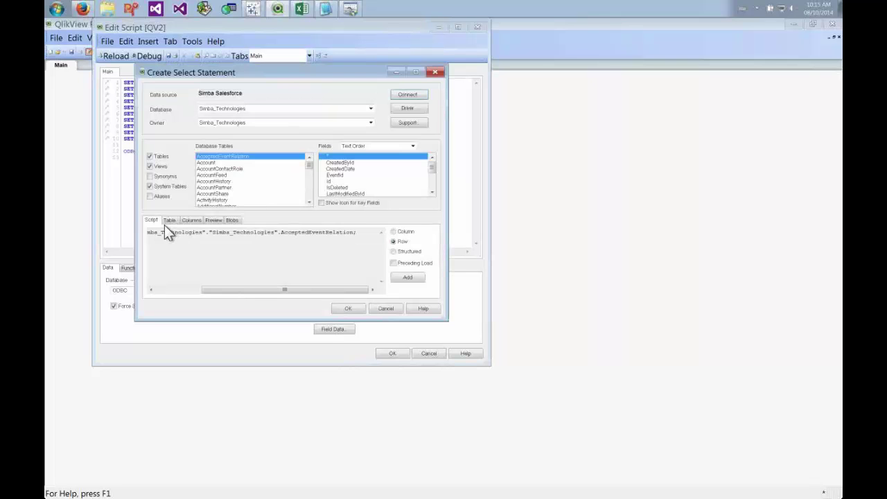
{"action": "left_click", "coordinate": [208, 163]}
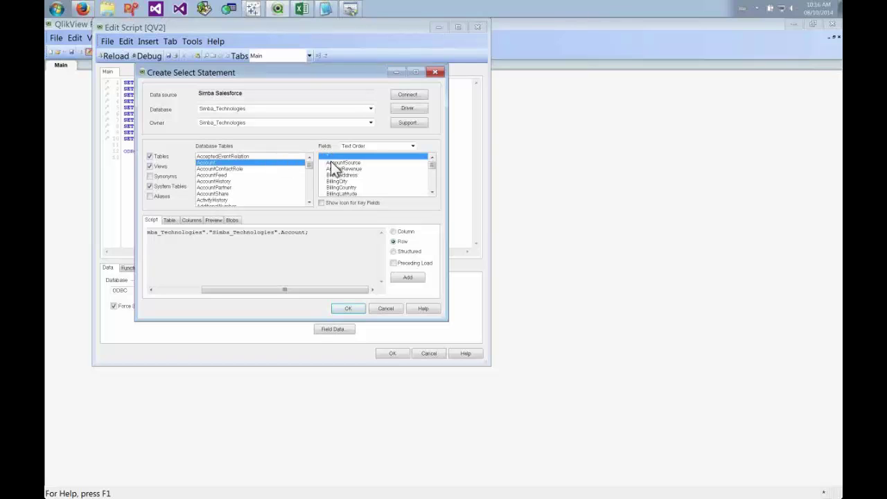
{"action": "left_click", "coordinate": [350, 308]}
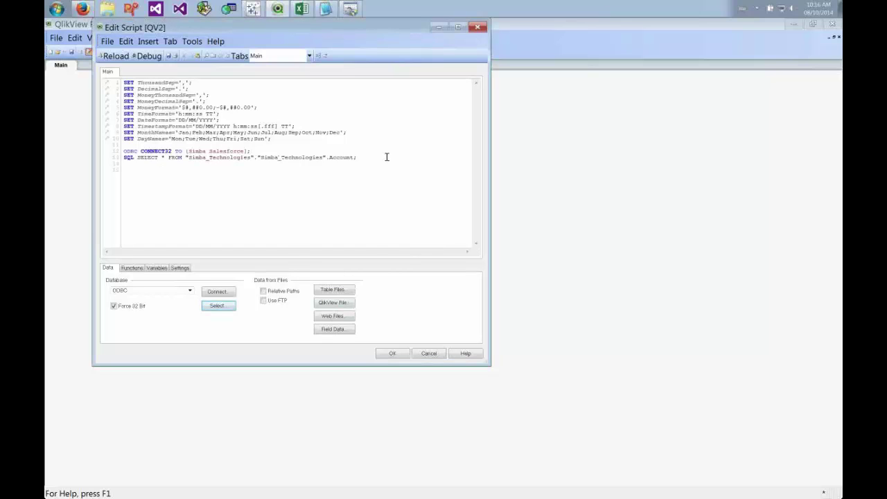
Step: Reload the script and save the document as demo.qvw in Documents, replacing the existing file
{"action": "left_click", "coordinate": [111, 56]}
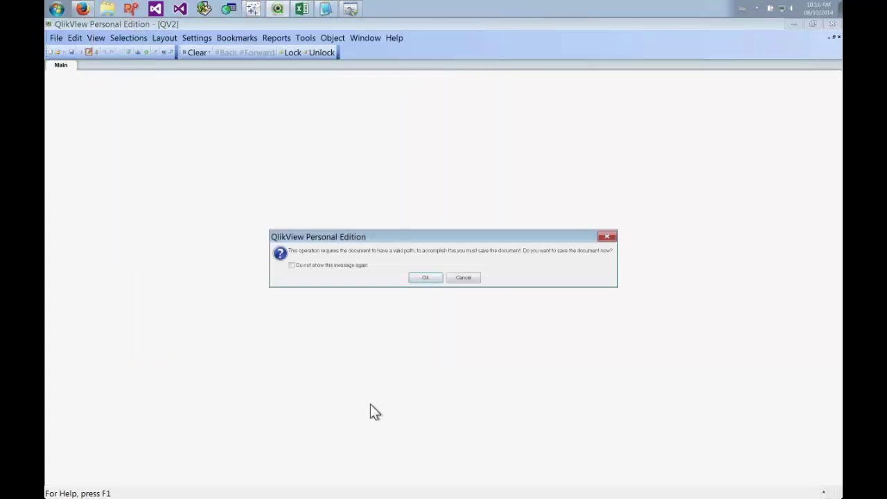
{"action": "left_click", "coordinate": [424, 279]}
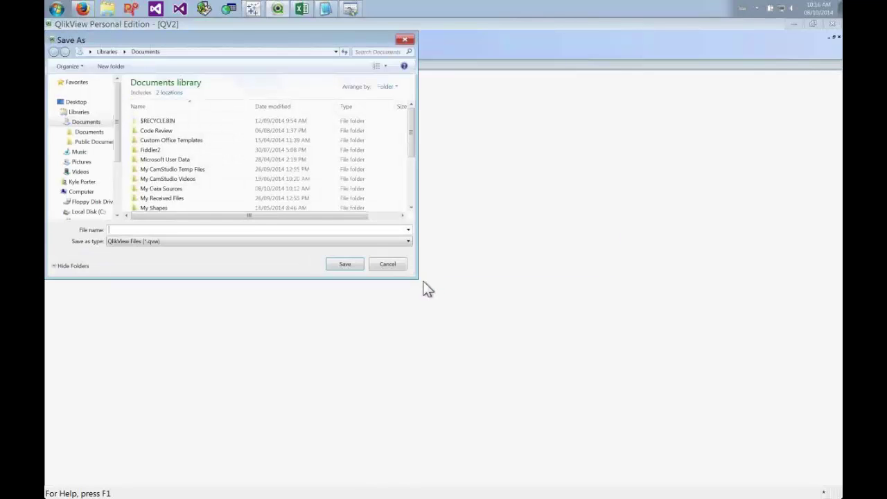
{"action": "scroll", "coordinate": [236, 198], "scroll_direction": "down", "scroll_amount": 5}
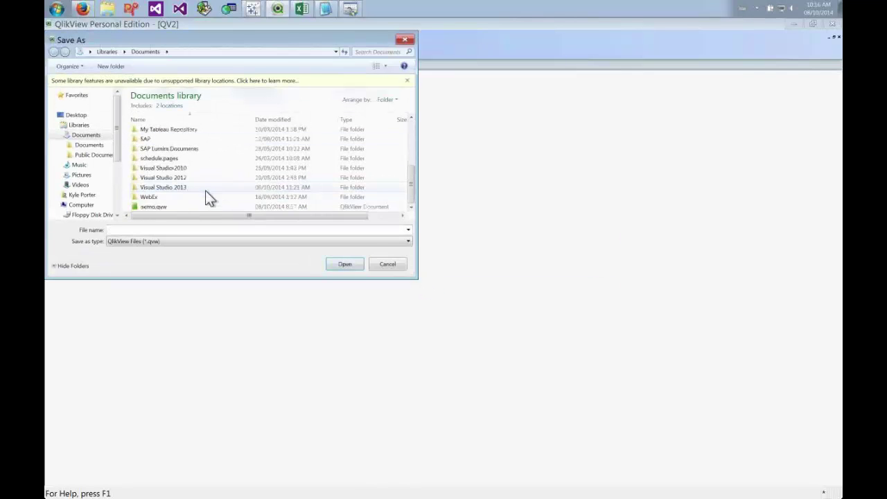
{"action": "left_click", "coordinate": [158, 207]}
{"action": "left_click", "coordinate": [356, 266]}
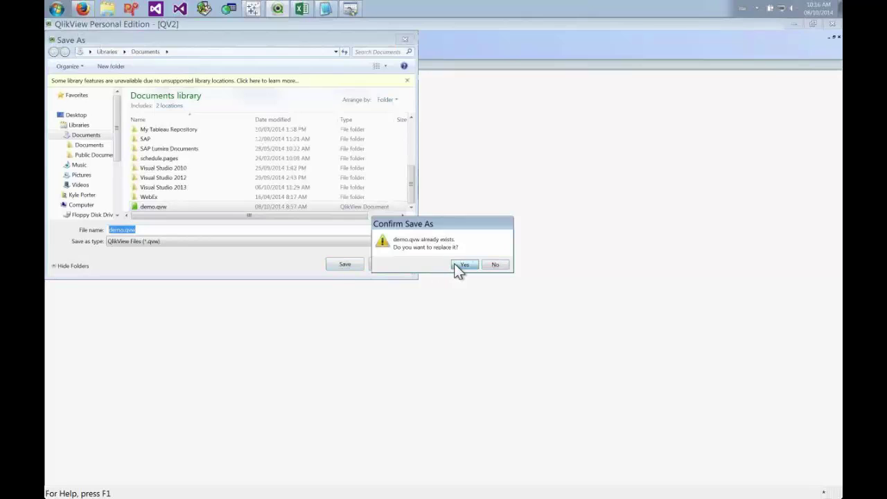
{"action": "left_click", "coordinate": [457, 269]}
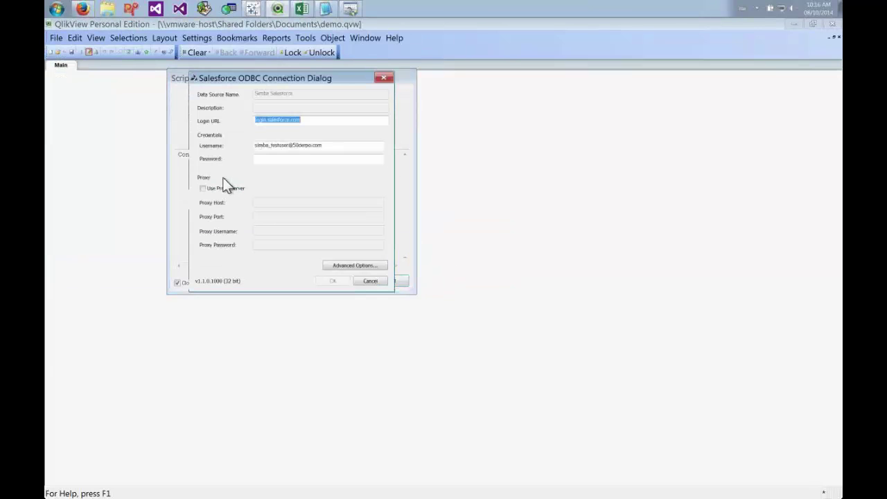
Step: Enter the account password and security token in the Salesforce ODBC login to run the load script
{"action": "left_click", "coordinate": [272, 161]}
{"action": "type", "text": "•"}
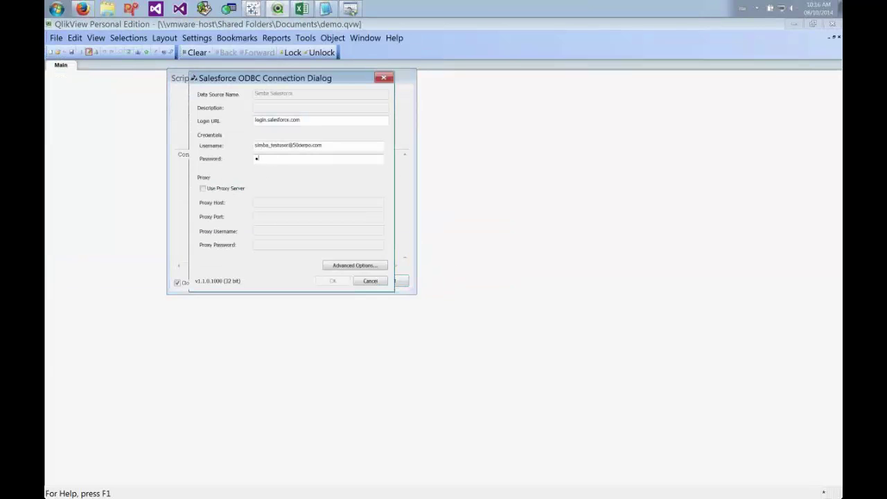
{"action": "type", "text": "•••••••••"}
{"action": "key", "text": "ctrl+v"}
{"action": "left_click", "coordinate": [332, 281]}
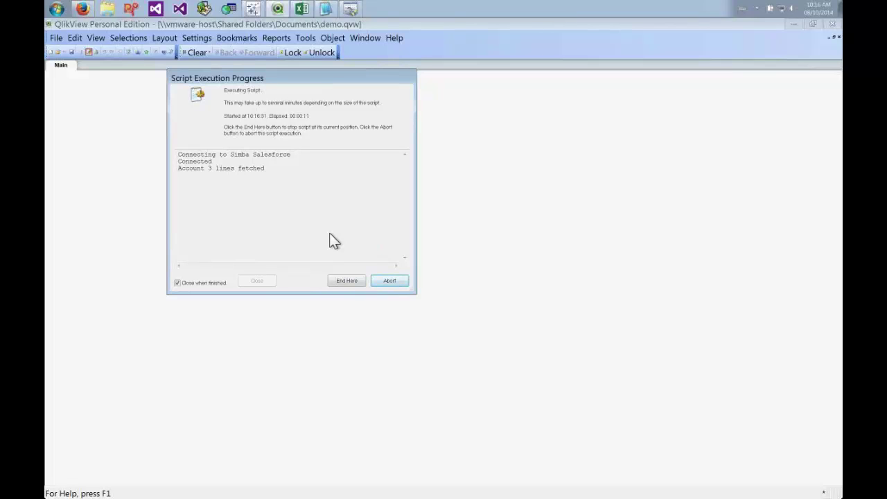
Step: Display all available Account fields as list boxes on the Main sheet and rearrange the sheet objects
{"action": "mouse_move", "coordinate": [413, 192]}
{"action": "left_mouse_down"}
{"action": "mouse_move", "coordinate": [415, 254]}
{"action": "mouse_move", "coordinate": [417, 192]}
{"action": "left_mouse_up"}
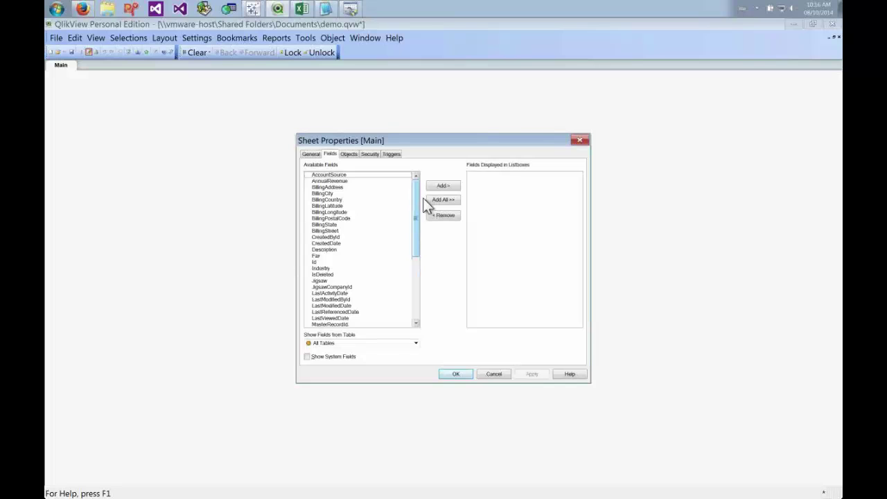
{"action": "left_click", "coordinate": [444, 199]}
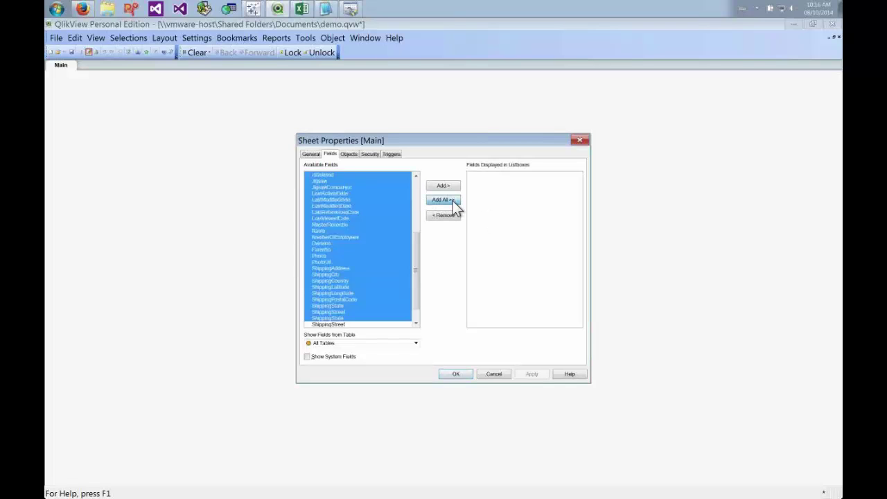
{"action": "left_click", "coordinate": [457, 374]}
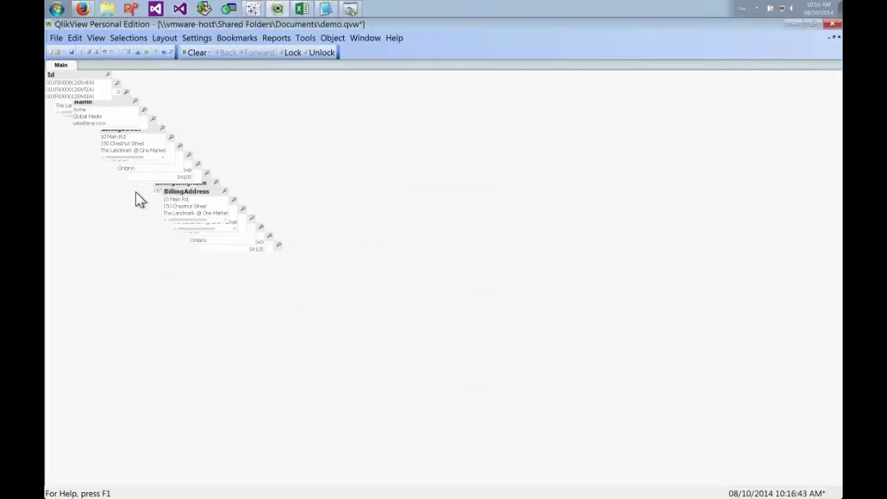
{"action": "left_click", "coordinate": [166, 39]}
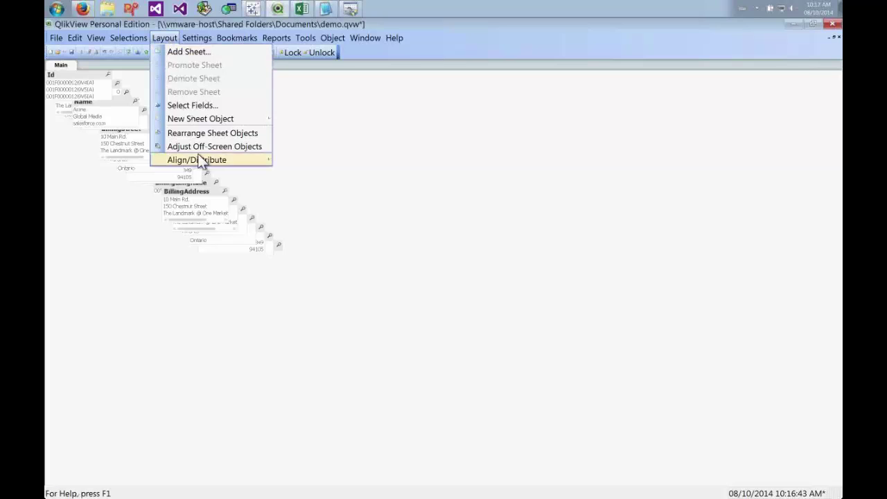
{"action": "left_click", "coordinate": [205, 132]}
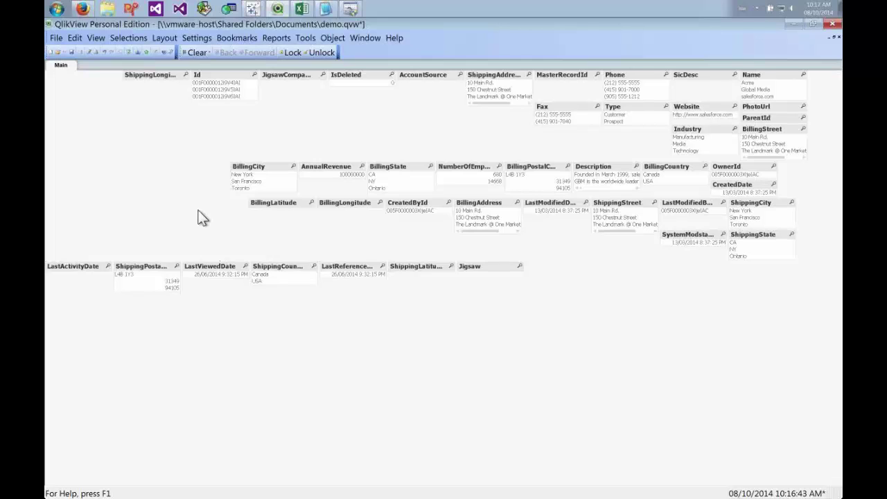
Step: Filter the associated Account data by BillingState, selecting CA, NY and Ontario one after another
{"action": "left_click", "coordinate": [373, 175]}
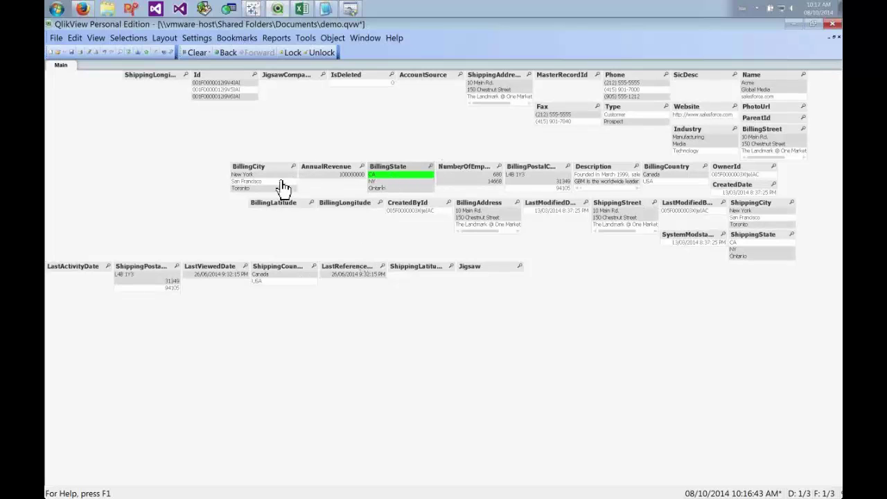
{"action": "left_click", "coordinate": [390, 183]}
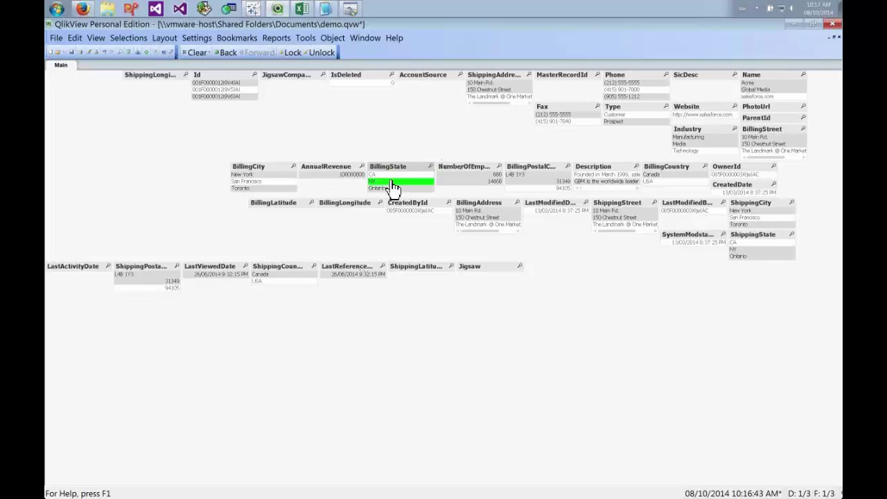
{"action": "left_click", "coordinate": [390, 188]}
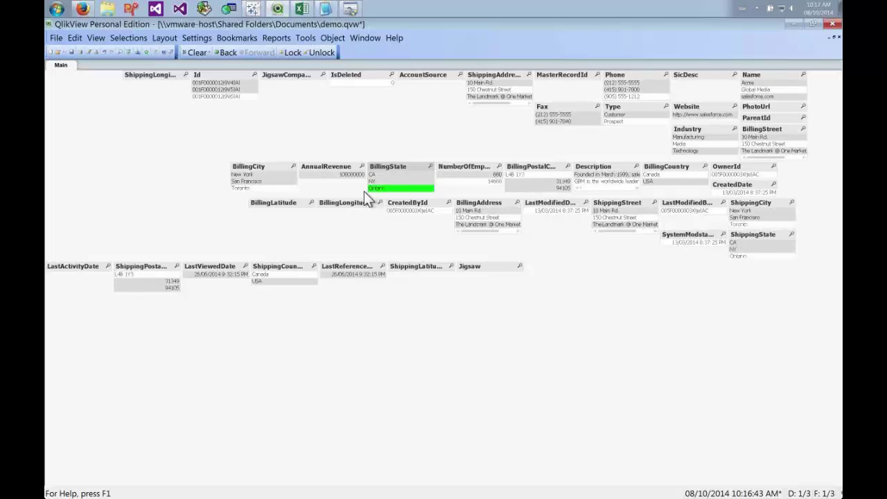